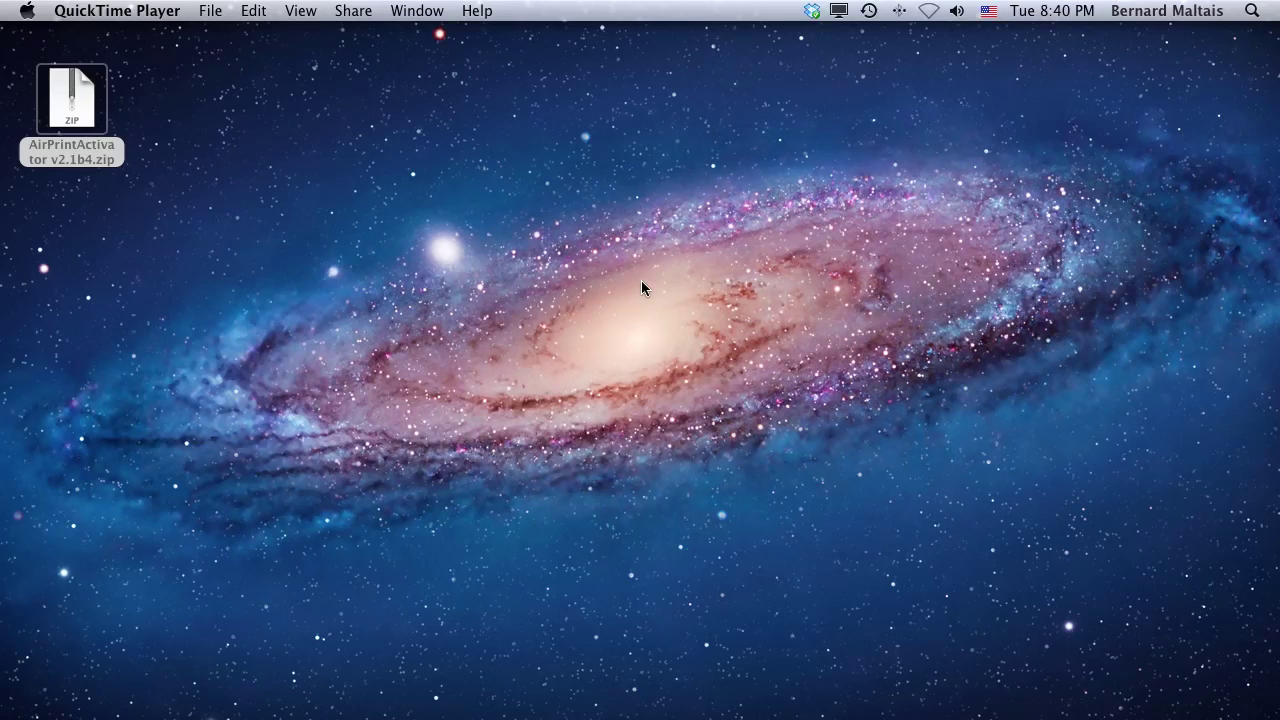
# Extract AirPrintActivator v2.1b4.zip on the desktop, move the resulting folder clear of the archive and open it.
pyautogui.doubleClick(71, 113)
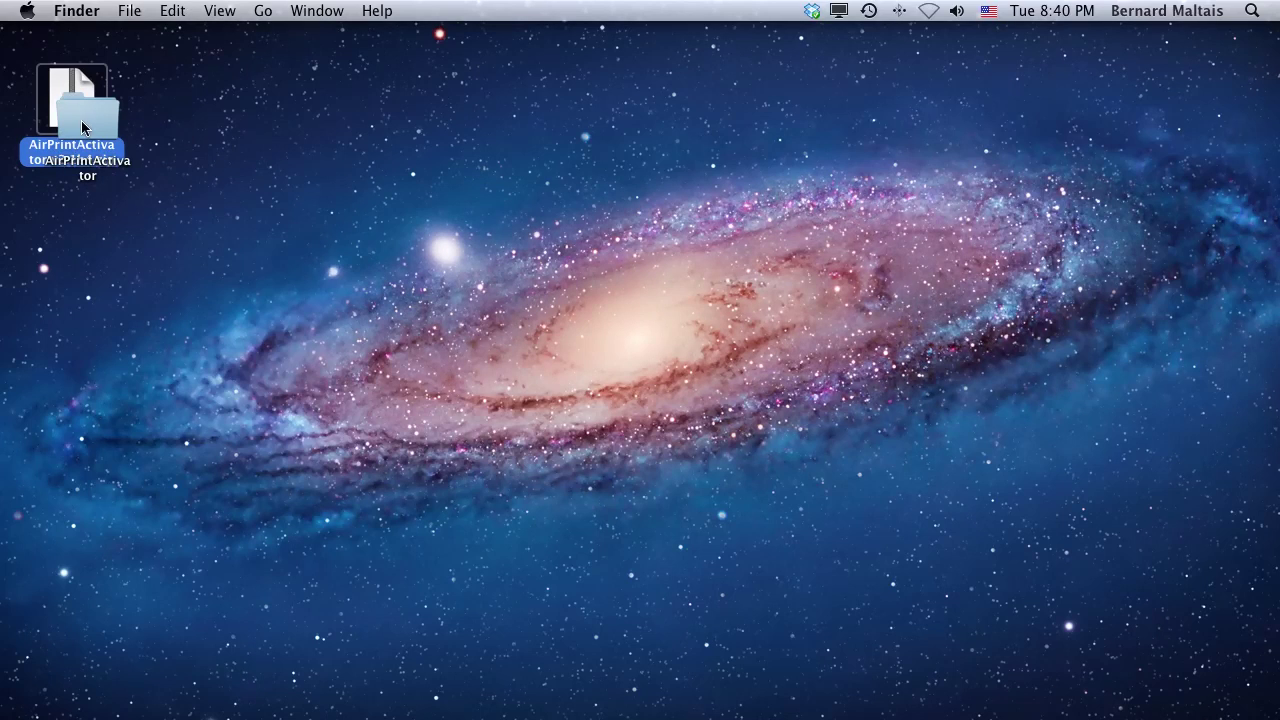
pyautogui.moveTo(84, 124); pyautogui.dragTo(485, 118)
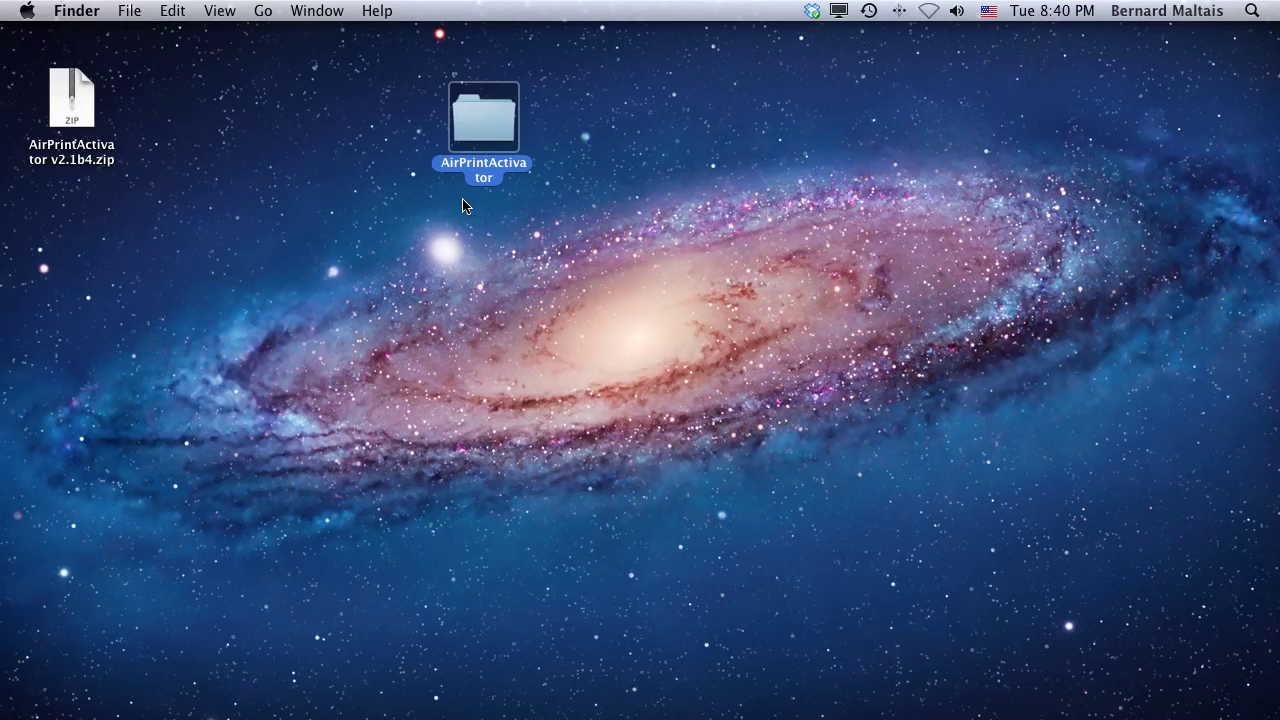
pyautogui.doubleClick(485, 118)
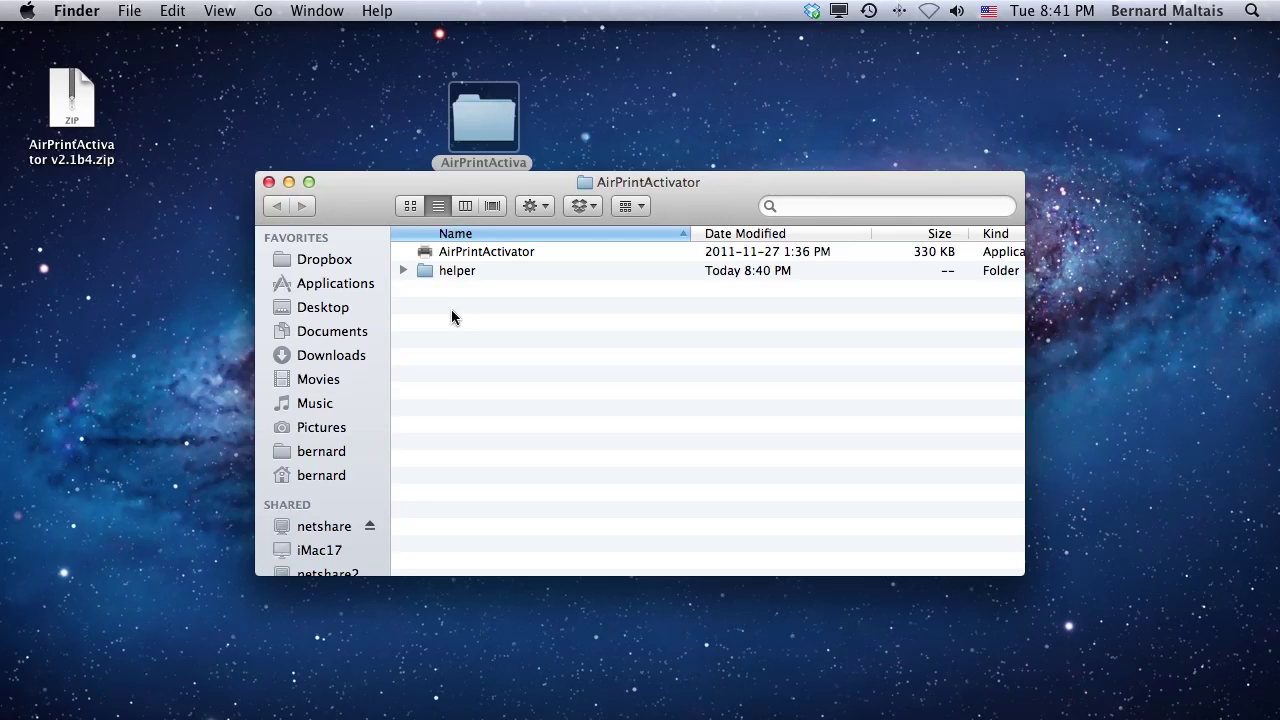
# Close and reopen the AirPrintActivator folder, and examine the contents of its helper subfolder.
pyautogui.click(269, 182)
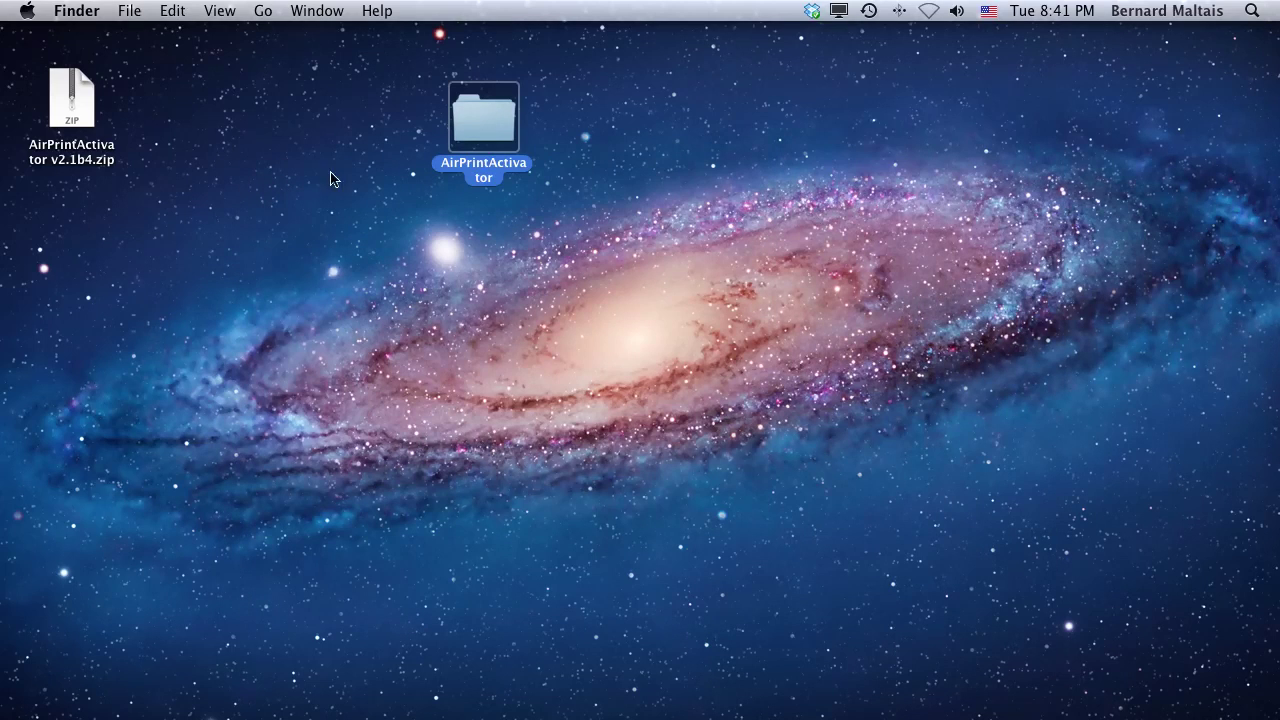
pyautogui.doubleClick(473, 116)
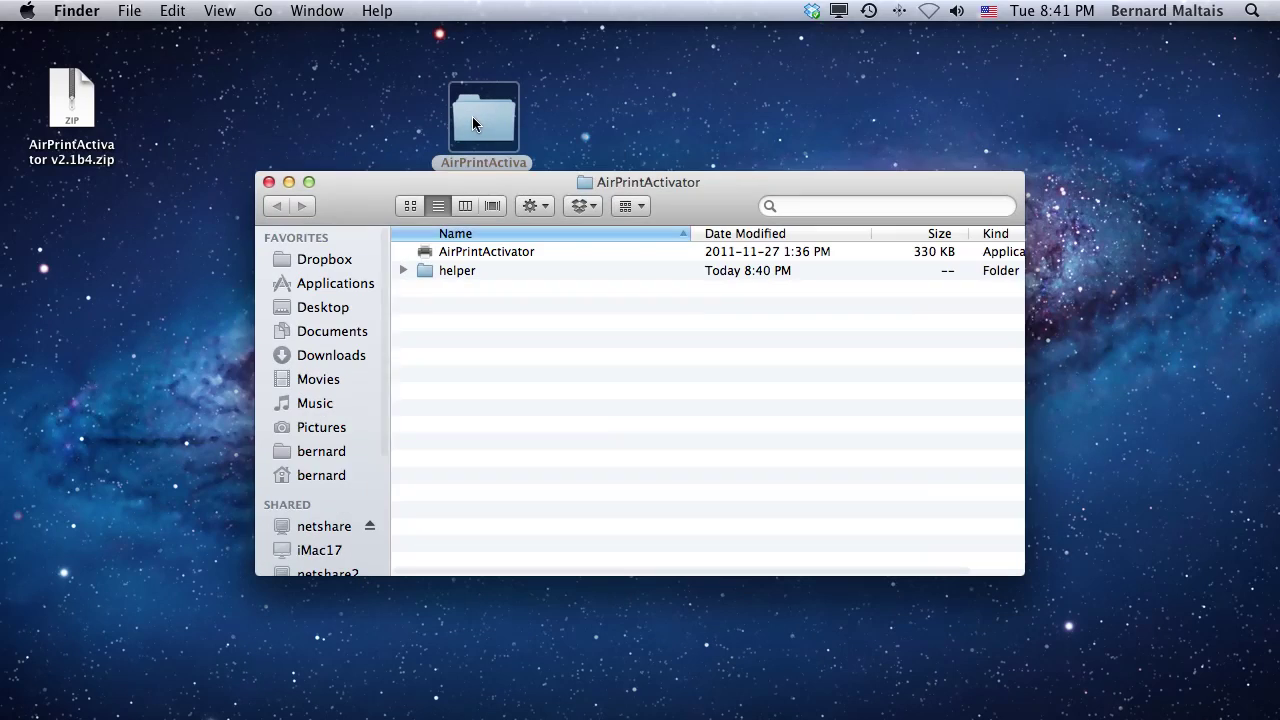
pyautogui.click(404, 270)
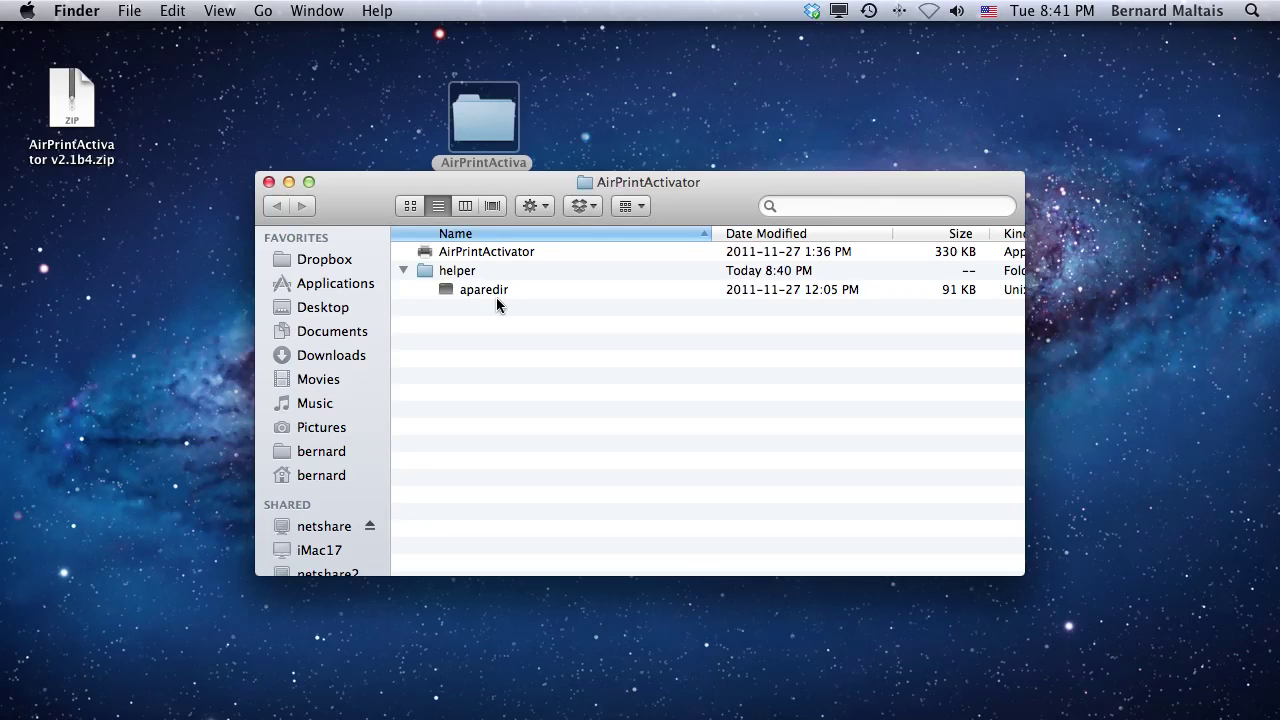
pyautogui.click(403, 271)
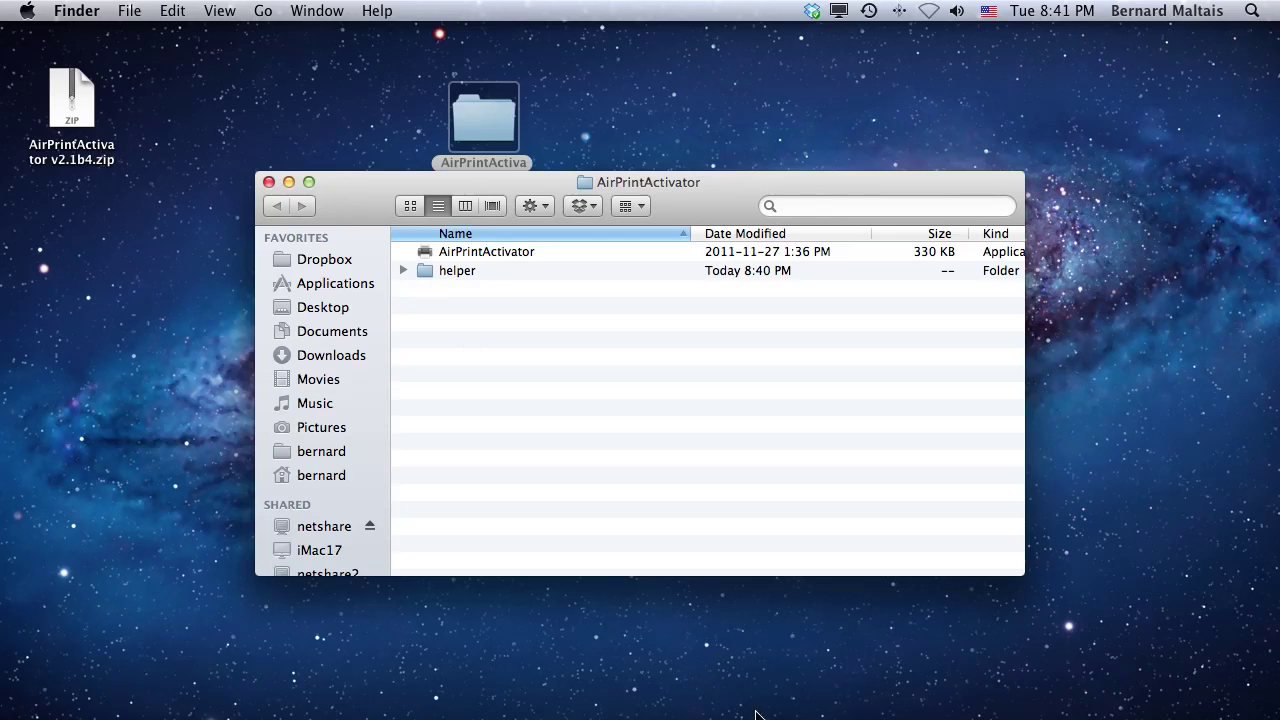
# In System Preferences, share the Brother DCP-7030 printer on the network through the Print & Scan settings.
pyautogui.moveTo(760, 714)
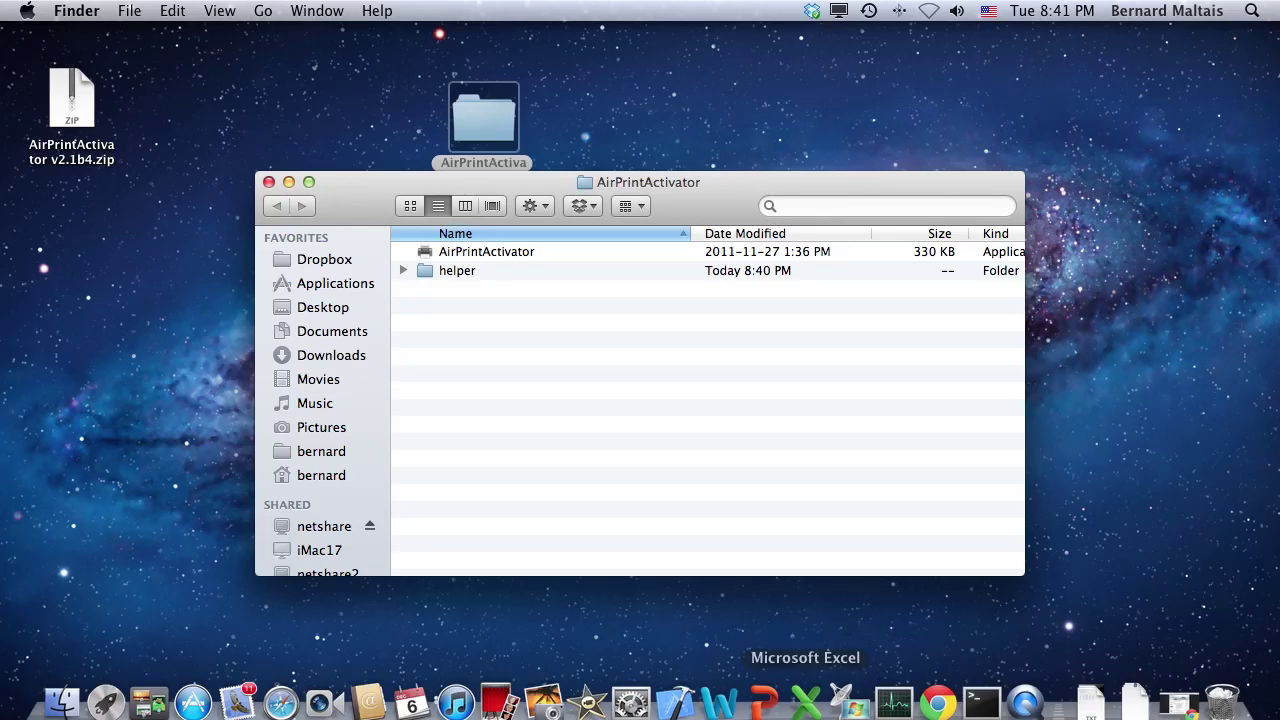
pyautogui.click(631, 687)
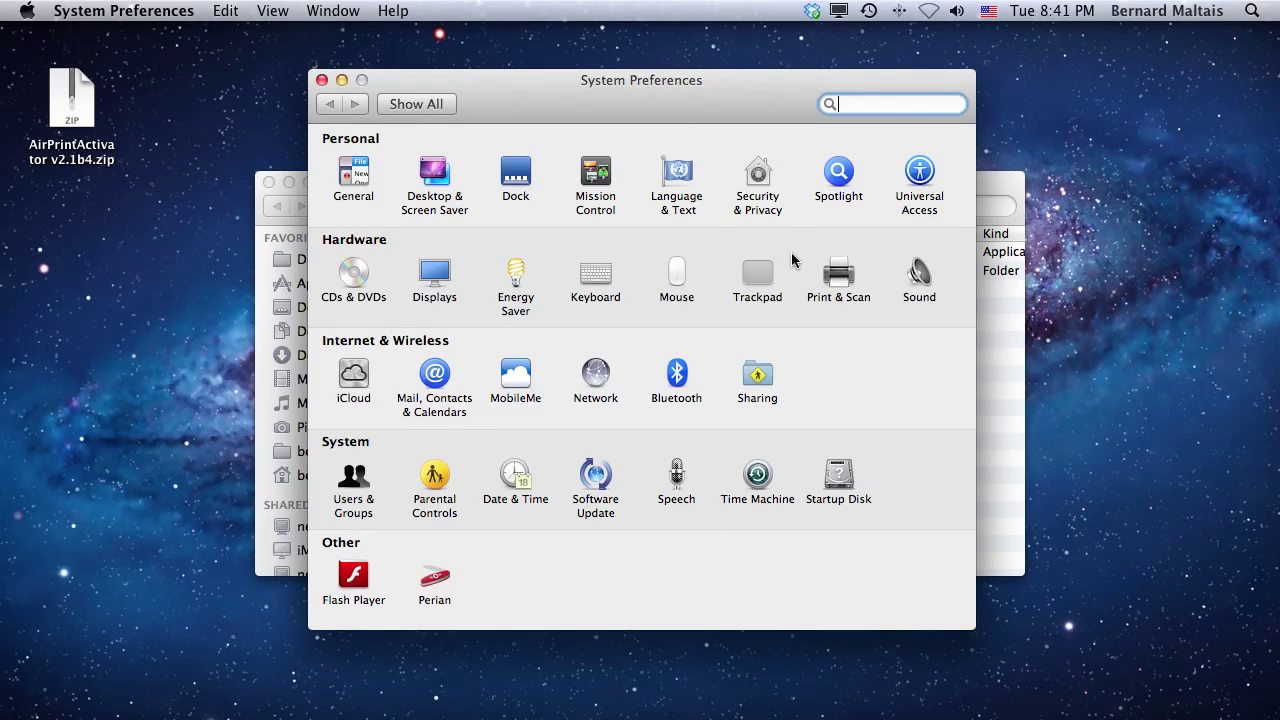
pyautogui.click(836, 282)
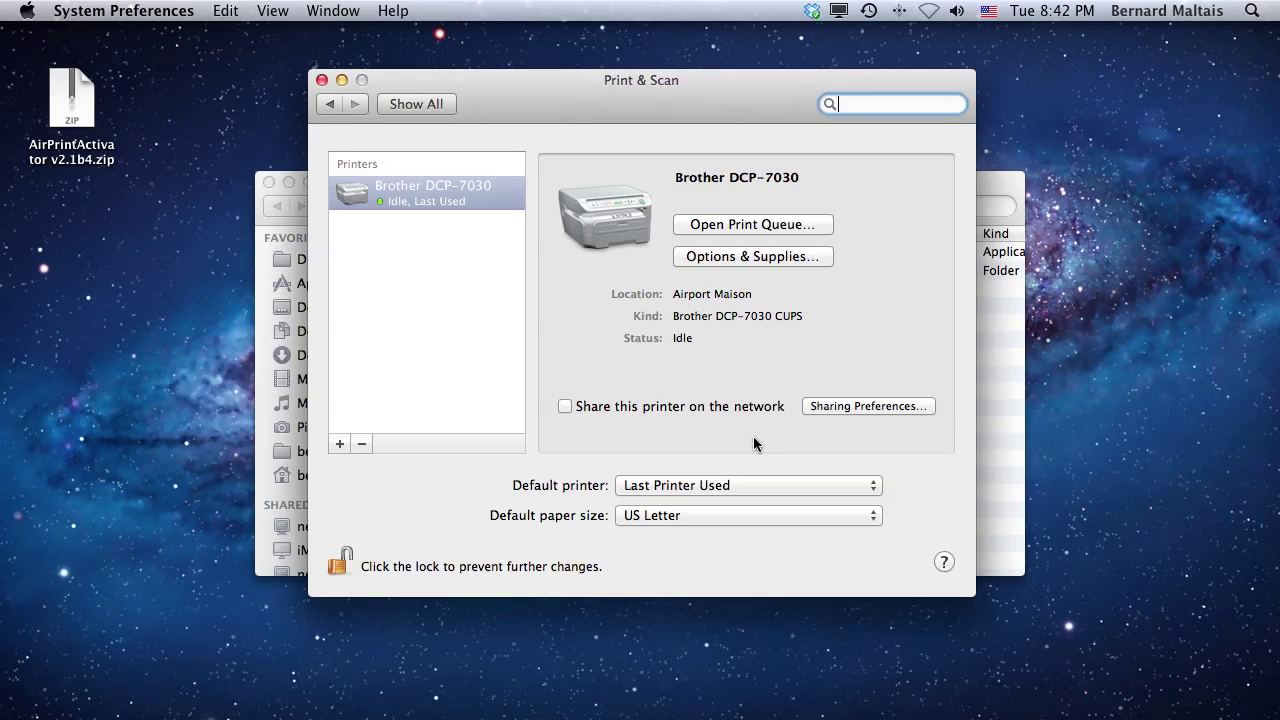
pyautogui.click(564, 407)
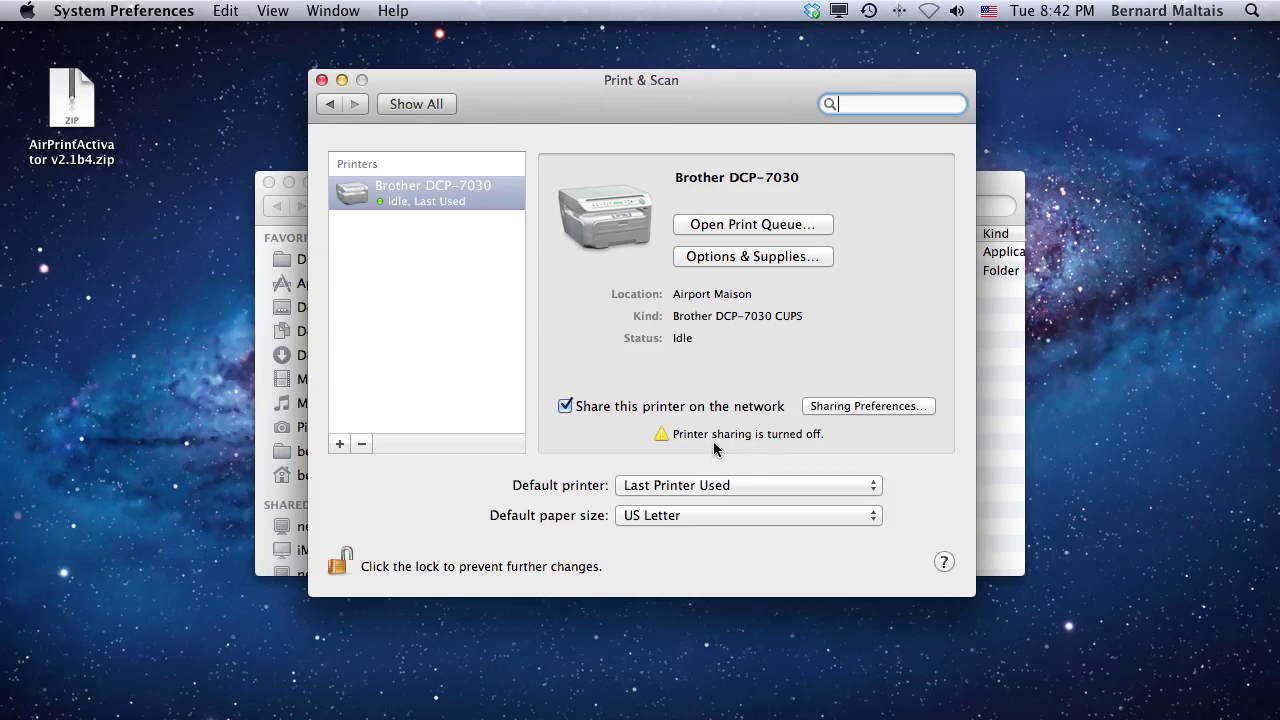
# Turn on the Printer Sharing service in the sharing preferences, return to Print & Scan and close System Preferences.
pyautogui.click(881, 410)
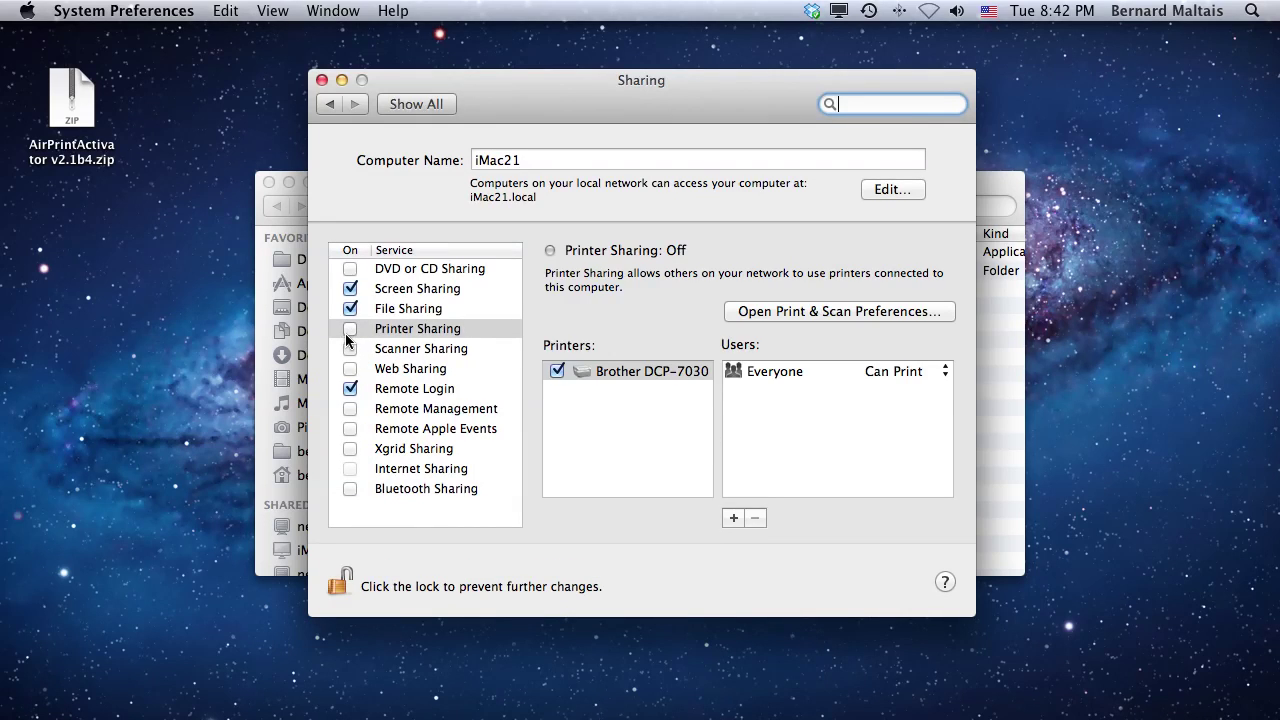
pyautogui.click(347, 337)
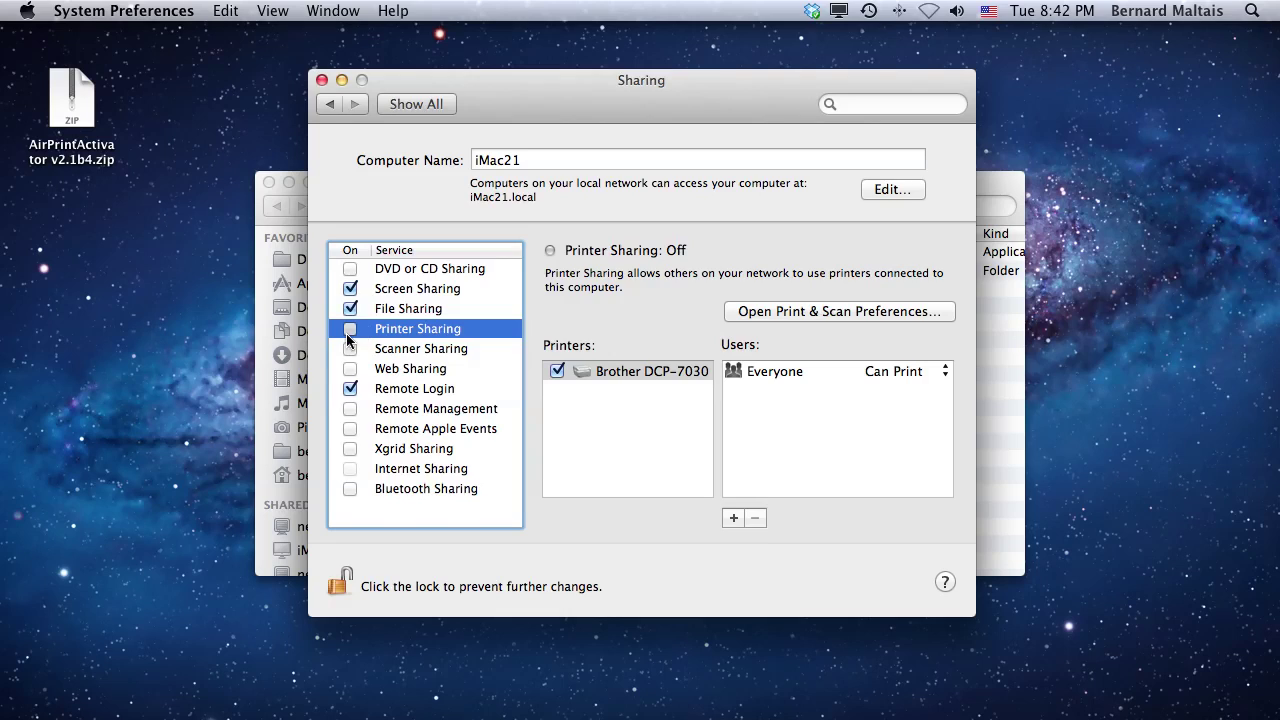
pyautogui.click(351, 332)
pyautogui.click(328, 106)
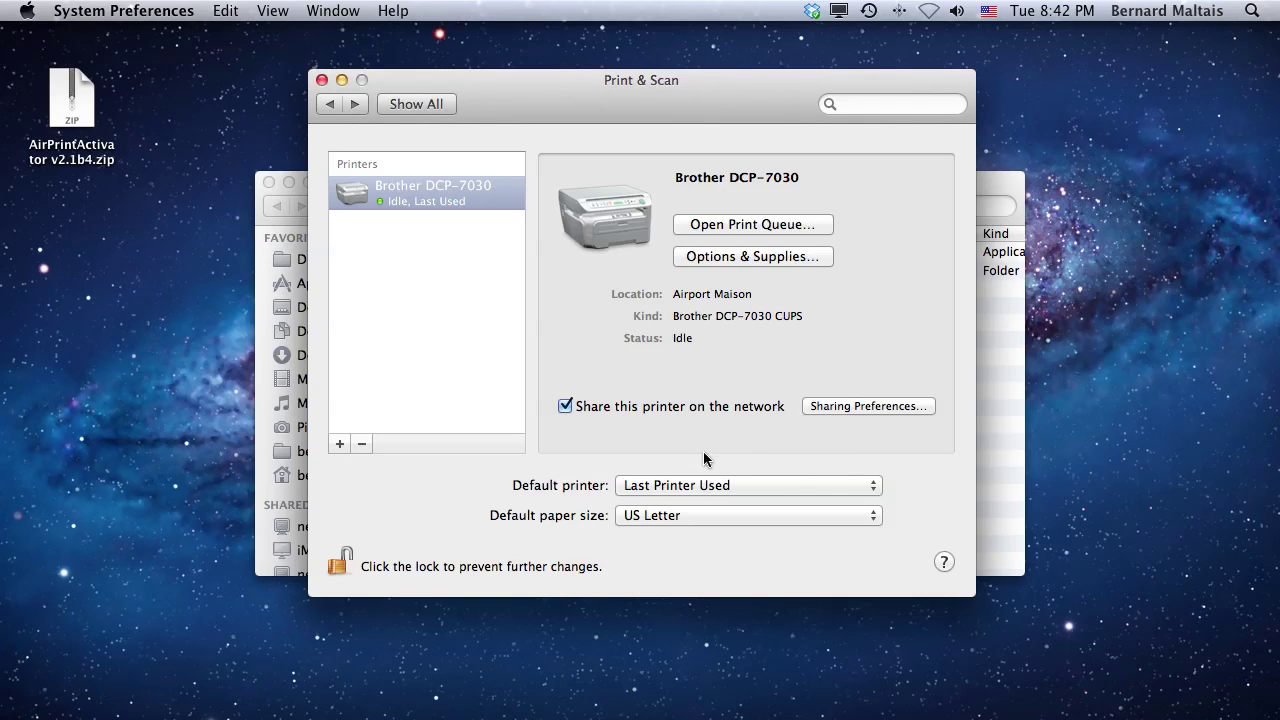
pyautogui.click(321, 80)
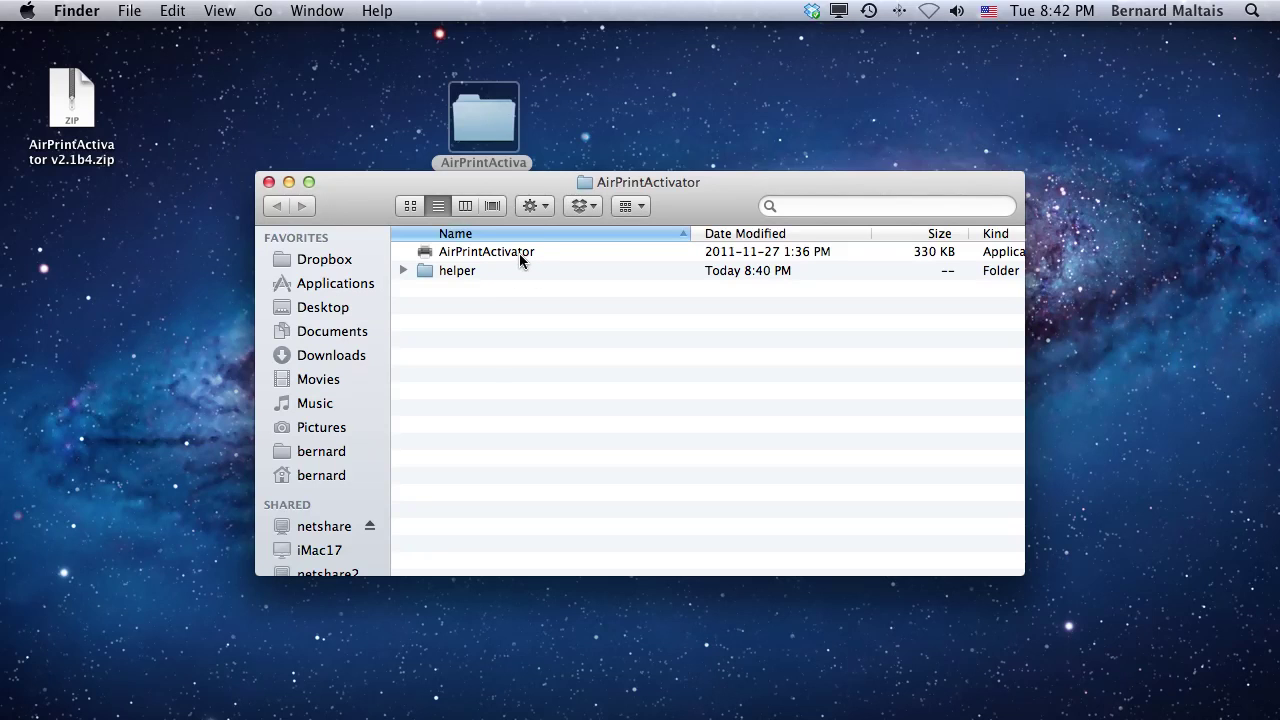
# Launch AirPrintActivator from the extracted folder and switch its AirPrint sharing on.
pyautogui.doubleClick(519, 253)
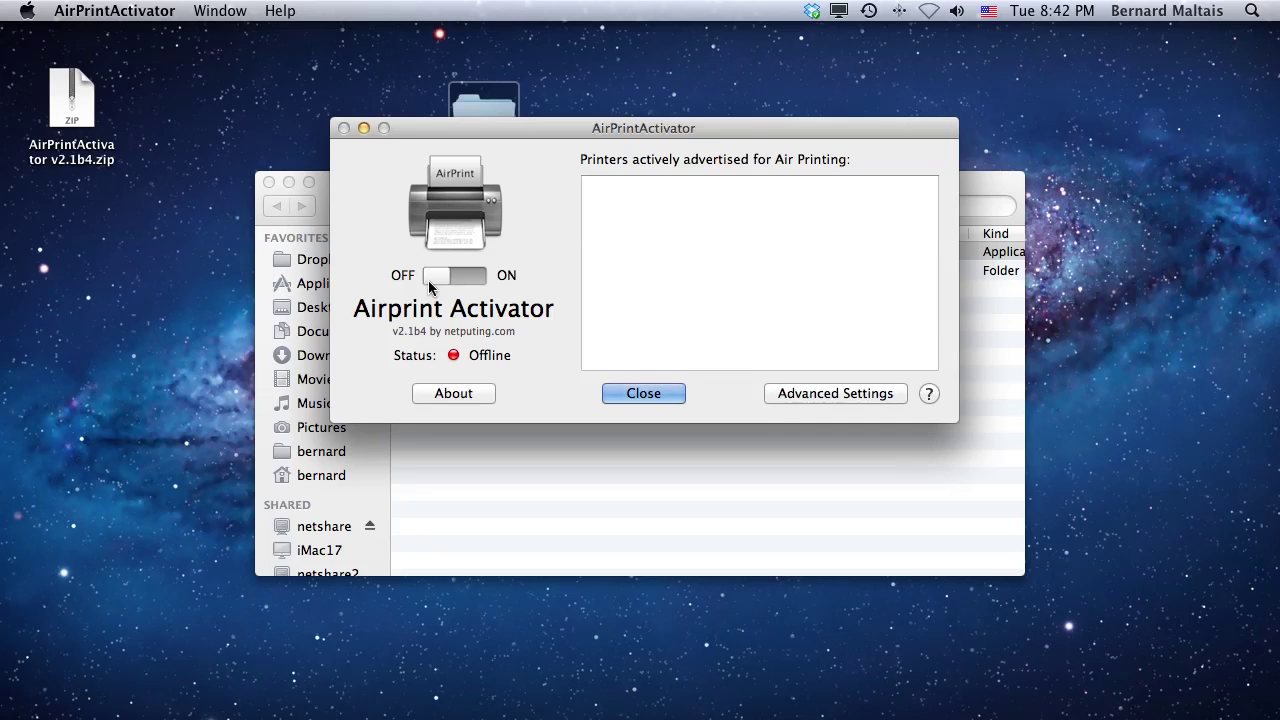
pyautogui.moveTo(428, 280); pyautogui.dragTo(472, 281)
pyautogui.click(476, 287)
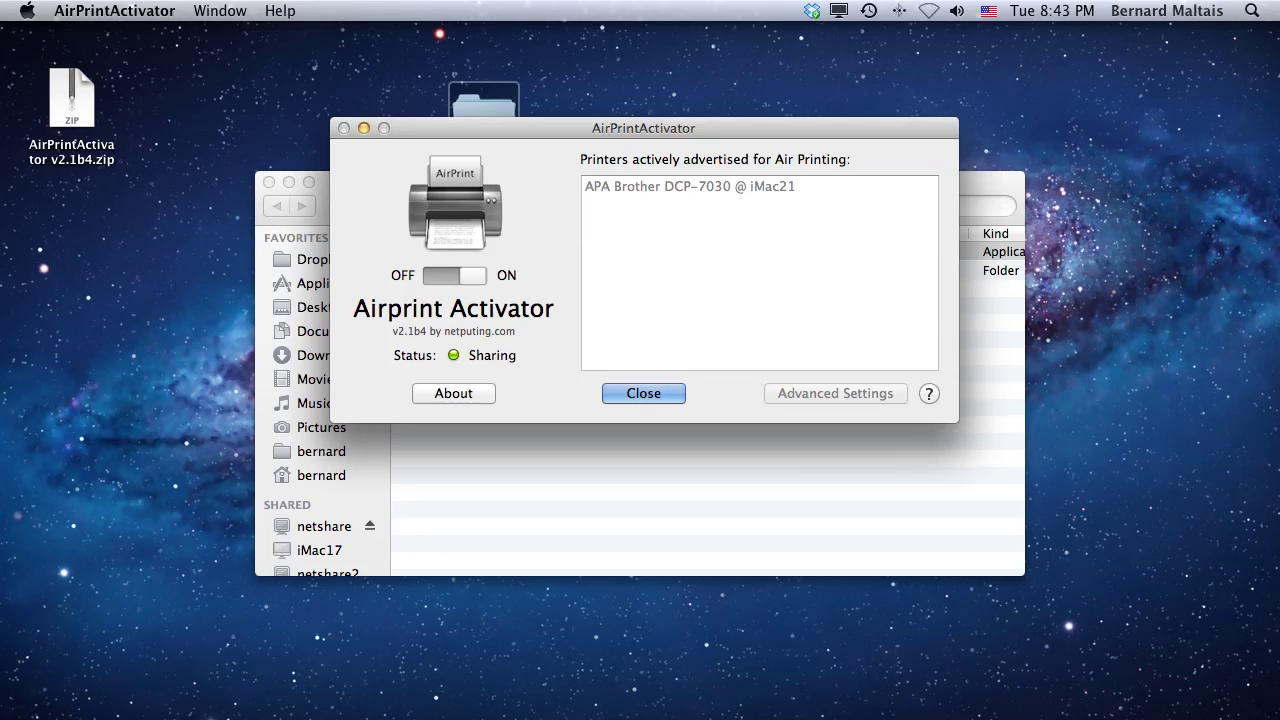
# In System Preferences, show the firewall settings under Security & Privacy and unlock them with the account password.
pyautogui.moveTo(990, 686)
pyautogui.click(610, 686)
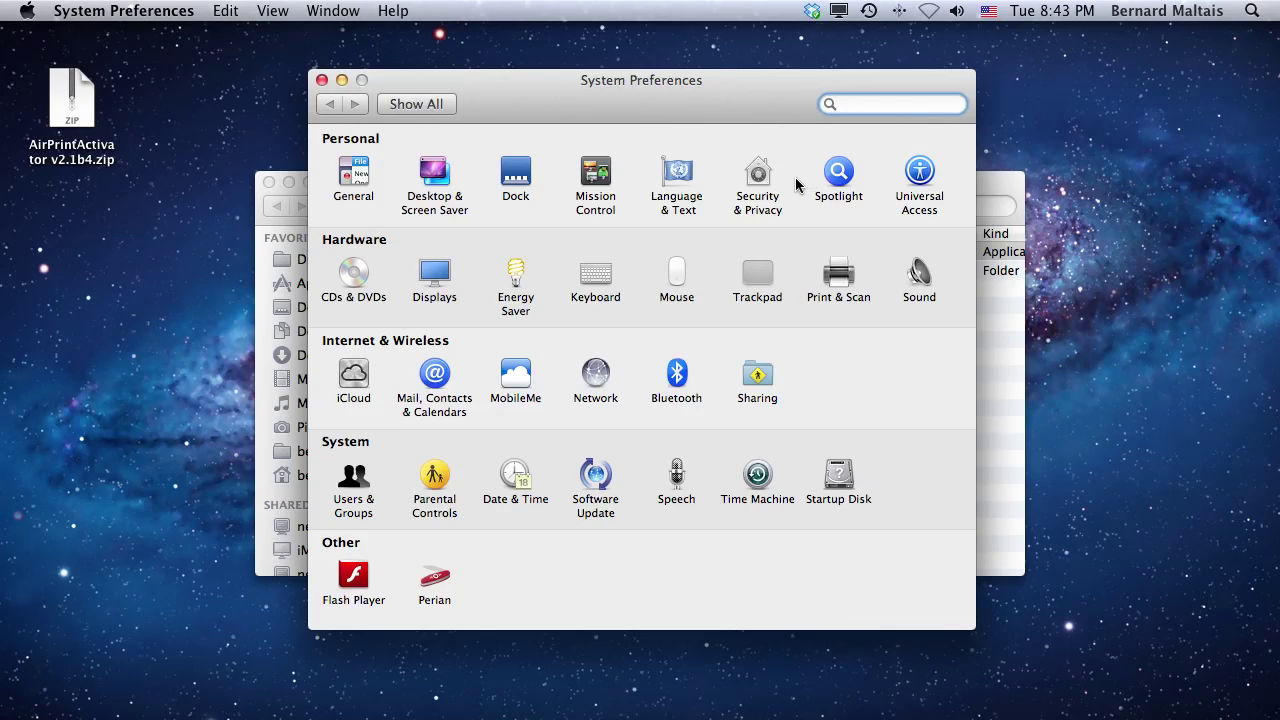
pyautogui.click(763, 180)
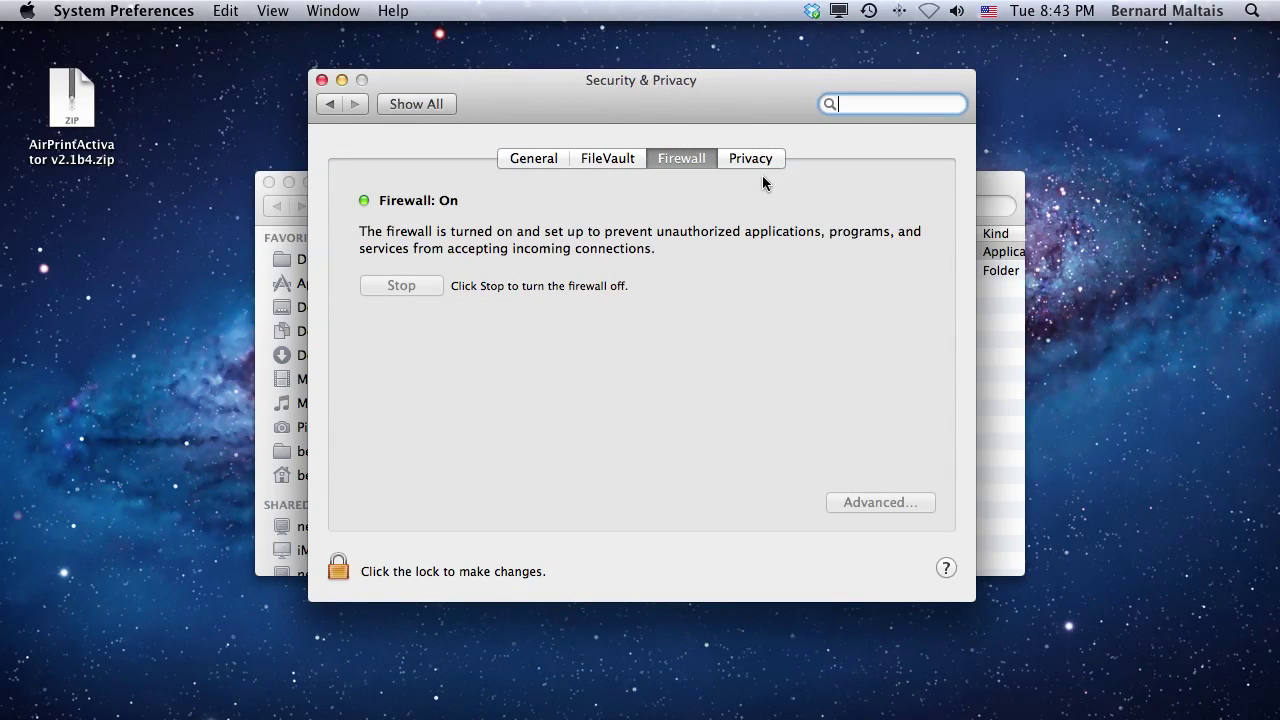
pyautogui.click(697, 165)
pyautogui.click(337, 567)
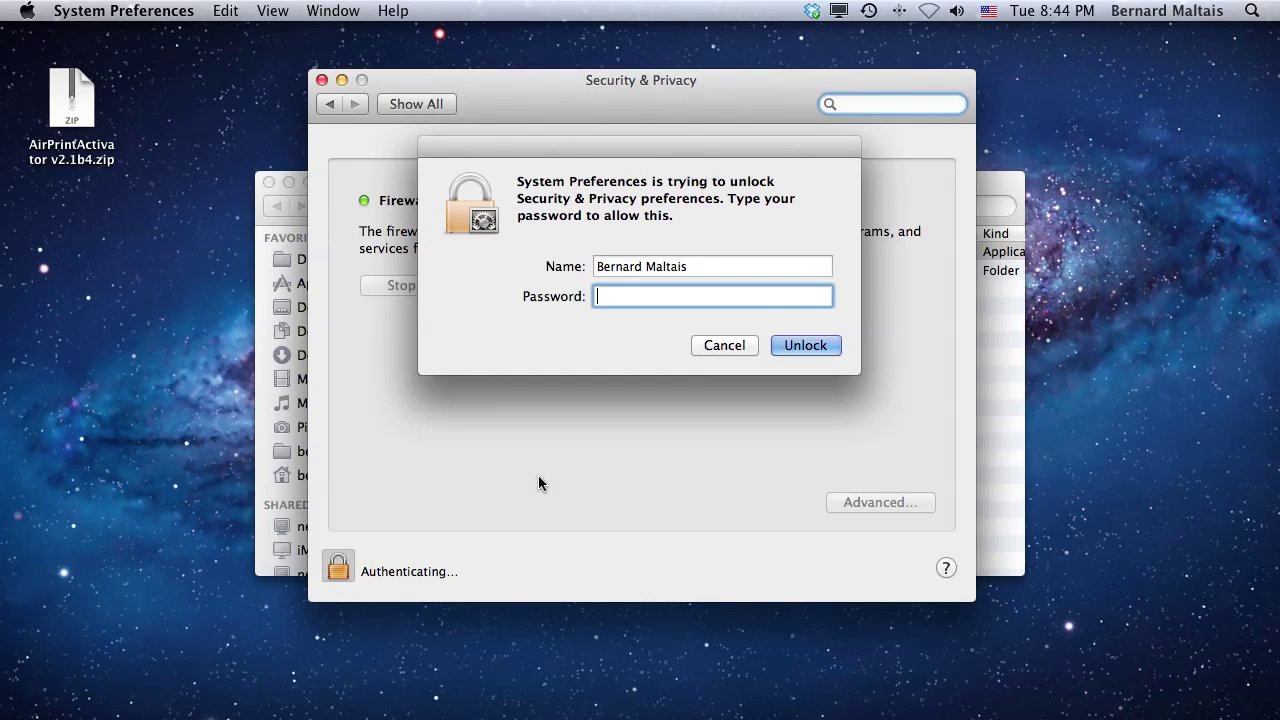
pyautogui.write('**********')
pyautogui.press('Return')
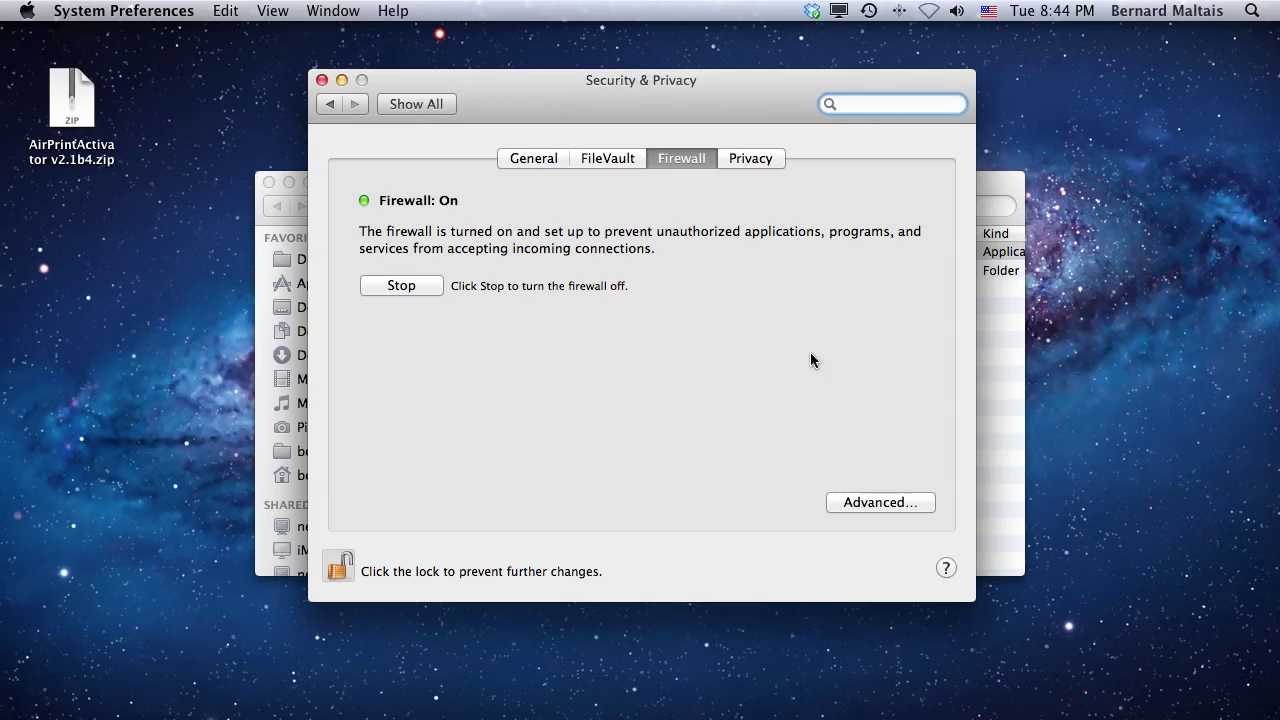
# Review the advanced firewall list and add aparedir from the AirPrintActivator helper folder on the desktop to the allowed applications.
pyautogui.click(880, 503)
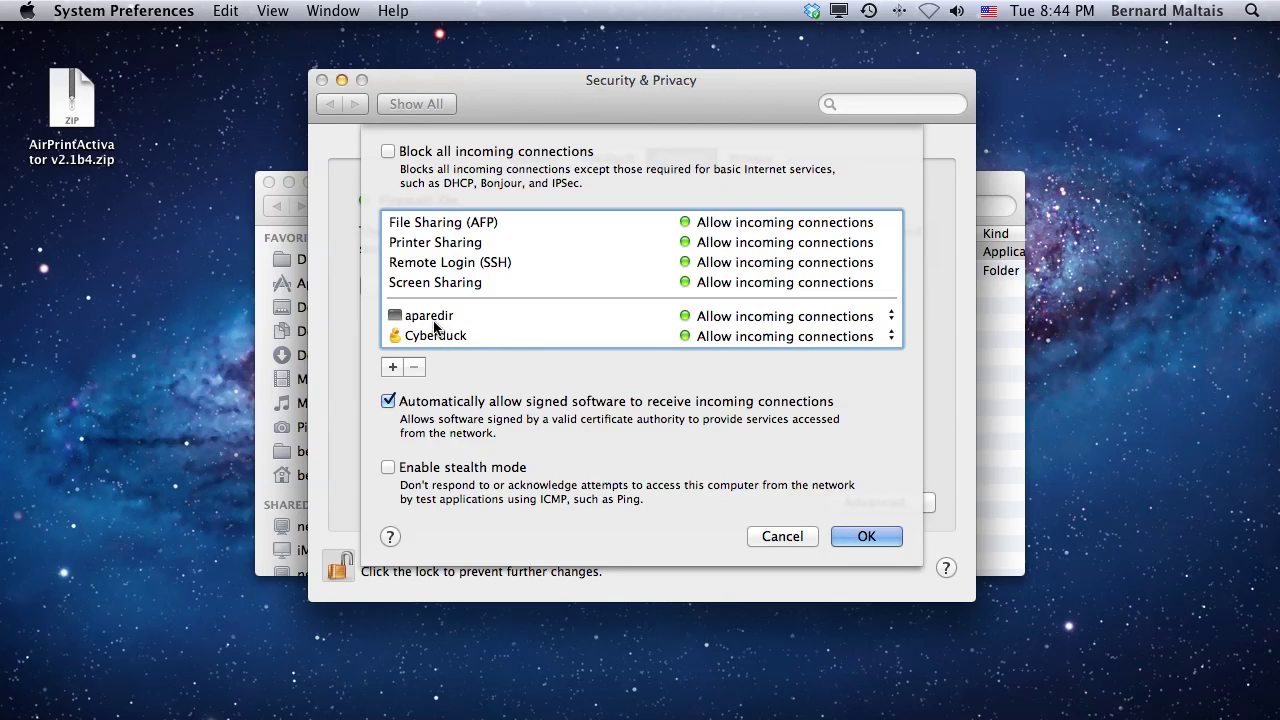
pyautogui.scroll(-3, 525, 301)
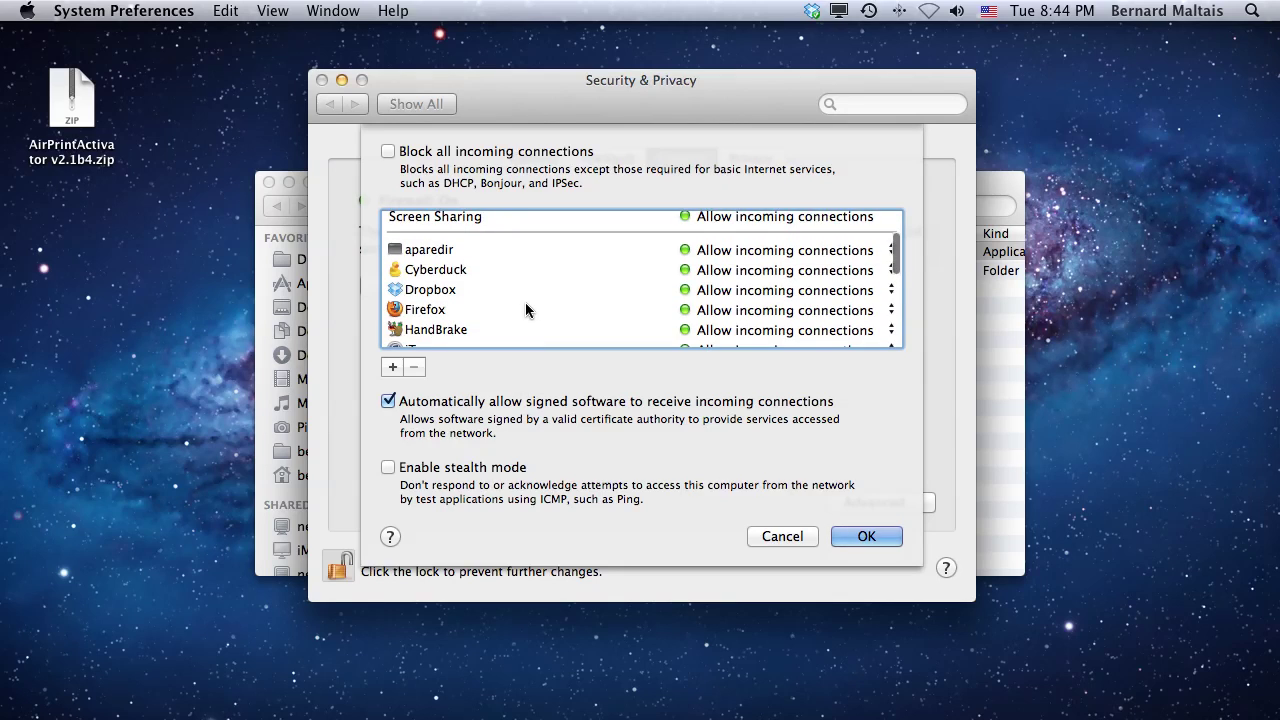
pyautogui.scroll(3, 525, 305)
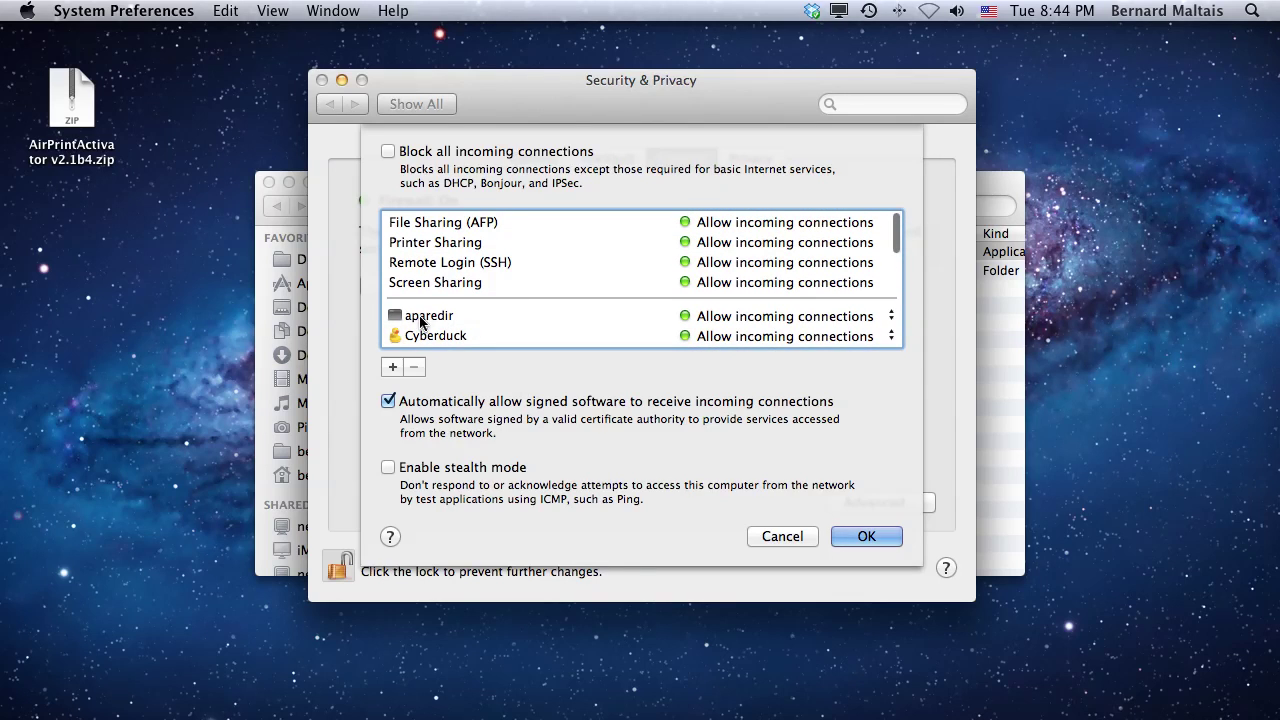
pyautogui.click(392, 367)
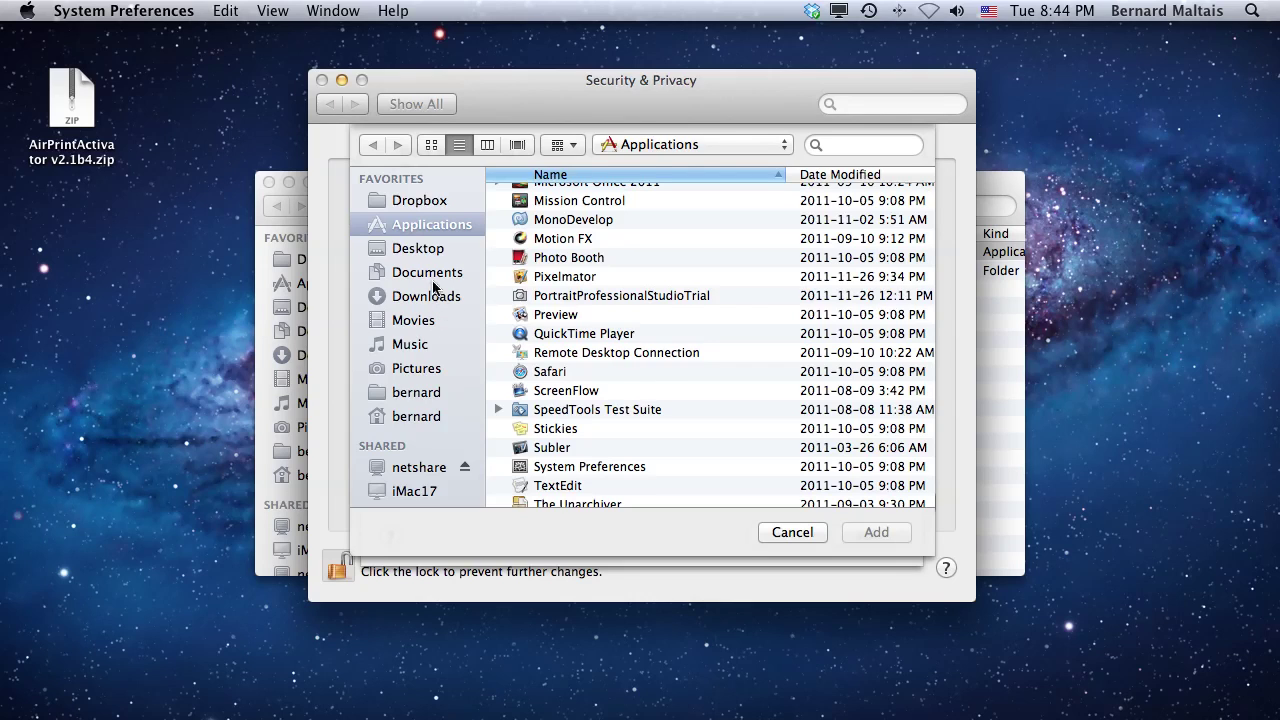
pyautogui.click(420, 252)
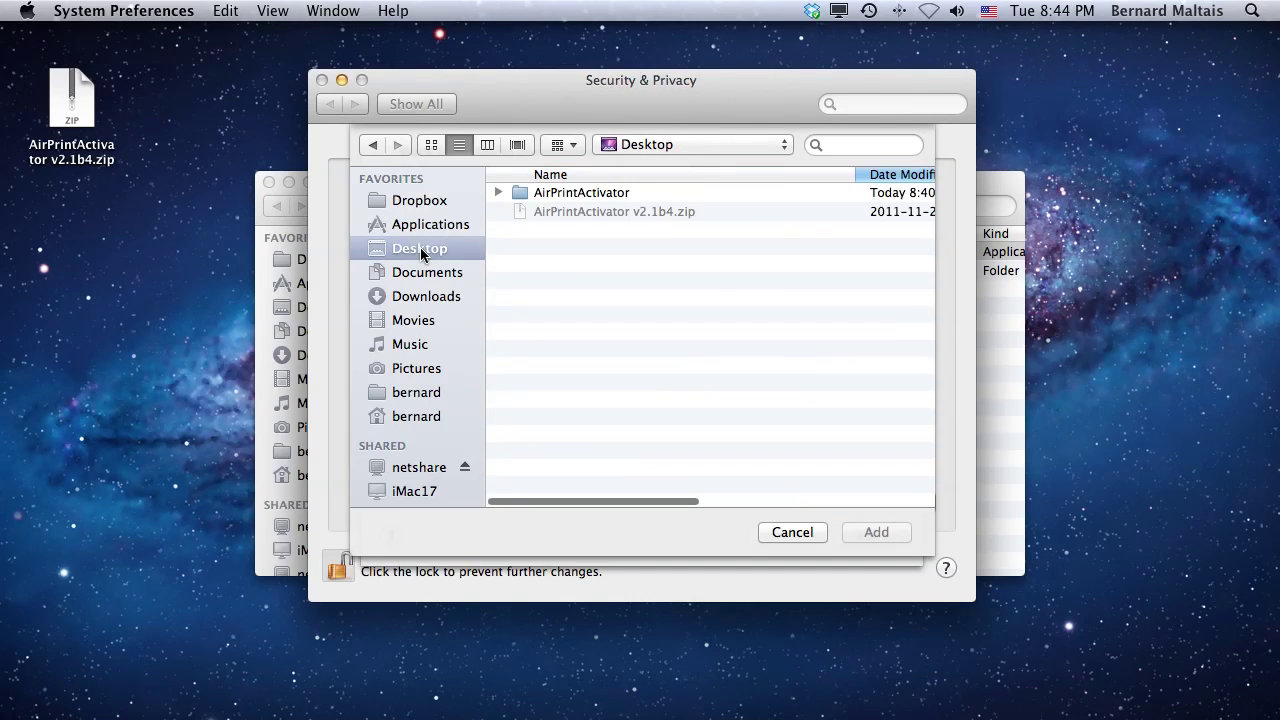
pyautogui.click(499, 192)
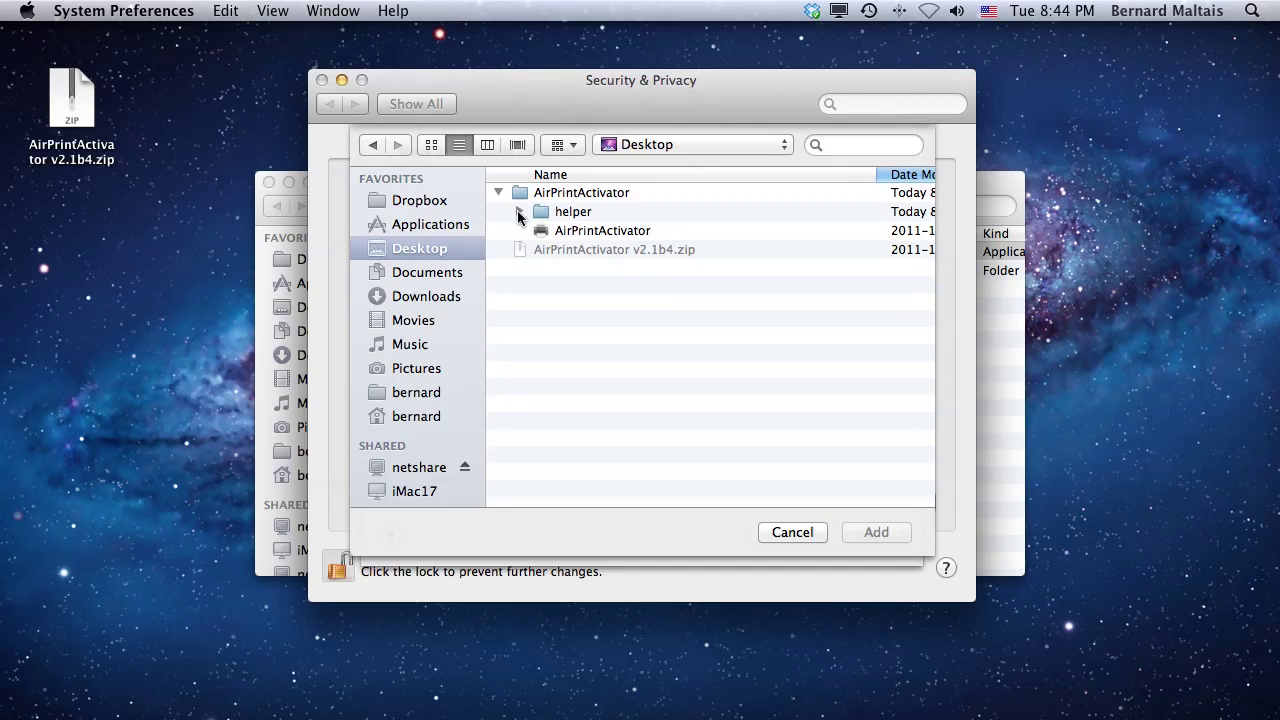
pyautogui.click(518, 212)
pyautogui.click(589, 236)
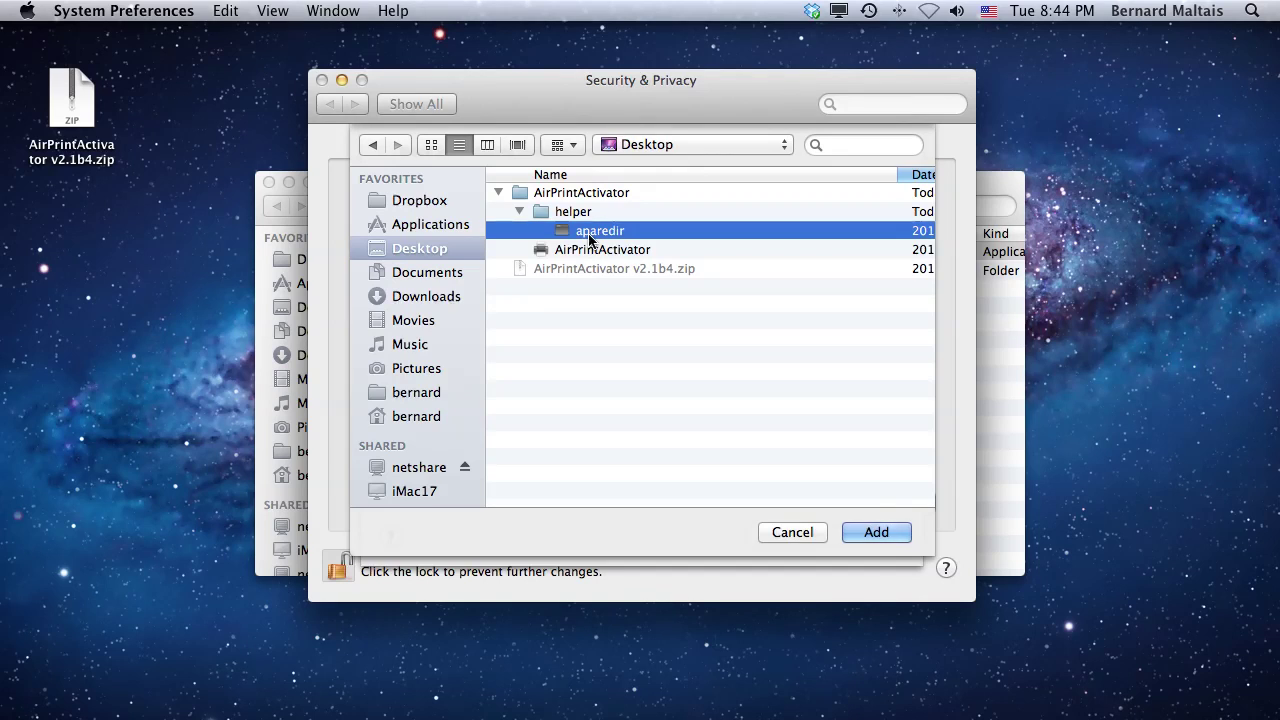
pyautogui.click(896, 534)
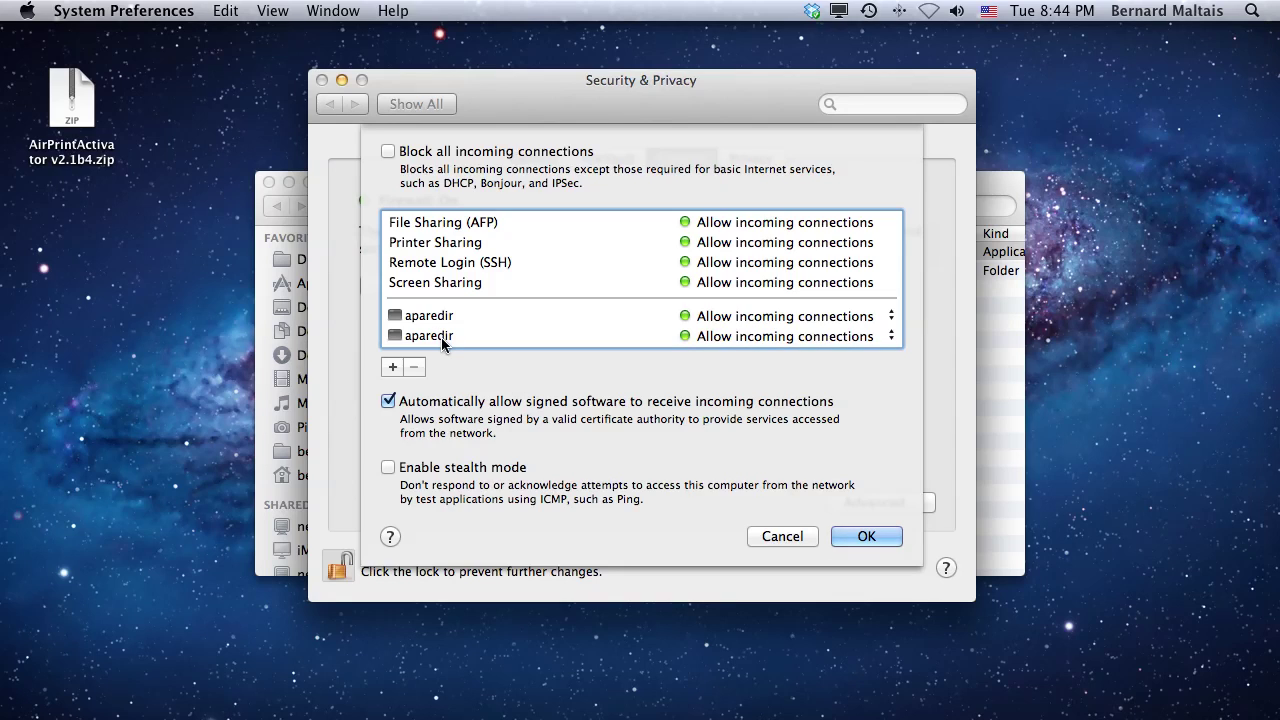
# Remove the duplicate aparedir entry from the firewall list, accept the advanced settings and close System Preferences.
pyautogui.click(441, 336)
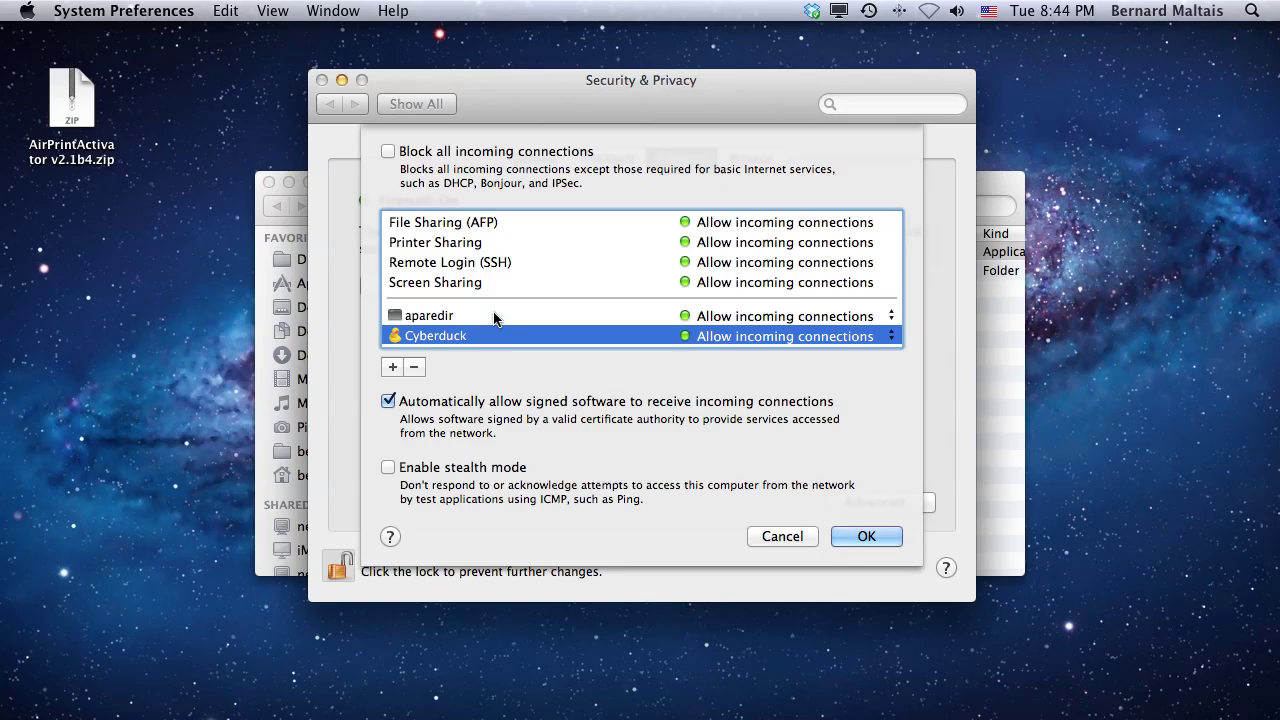
pyautogui.moveTo(494, 318)
pyautogui.click(897, 543)
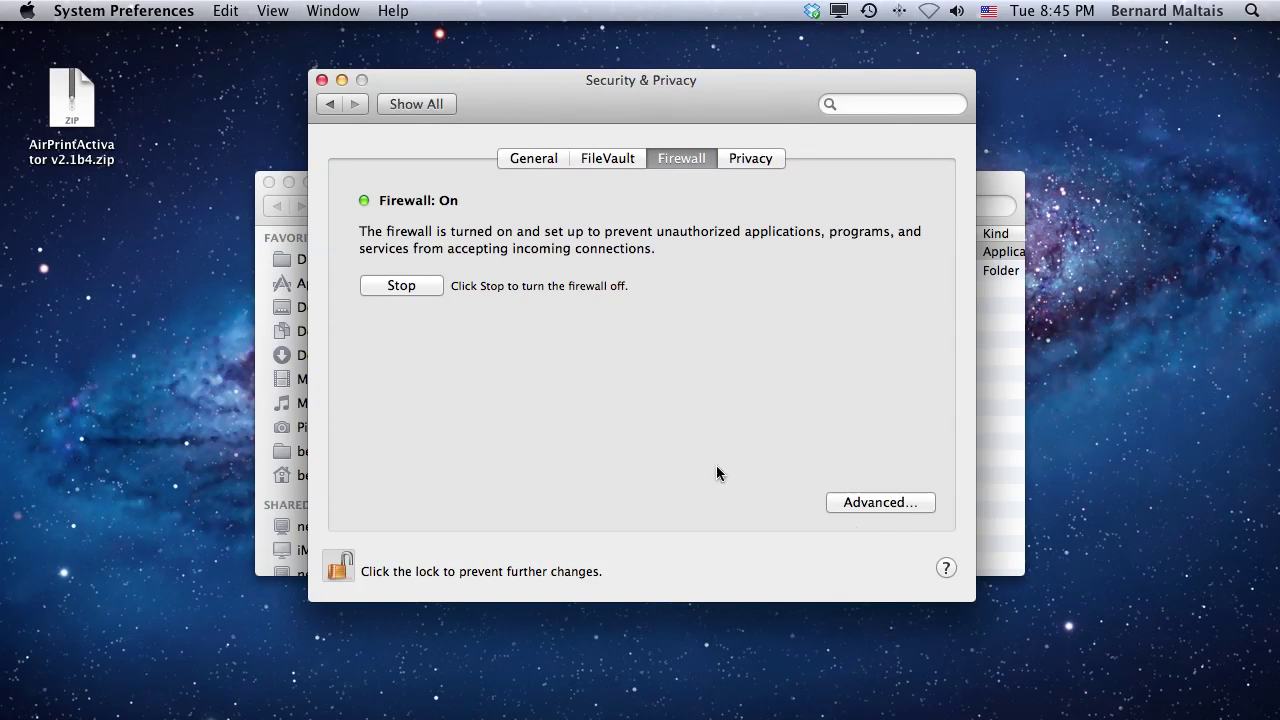
pyautogui.click(322, 81)
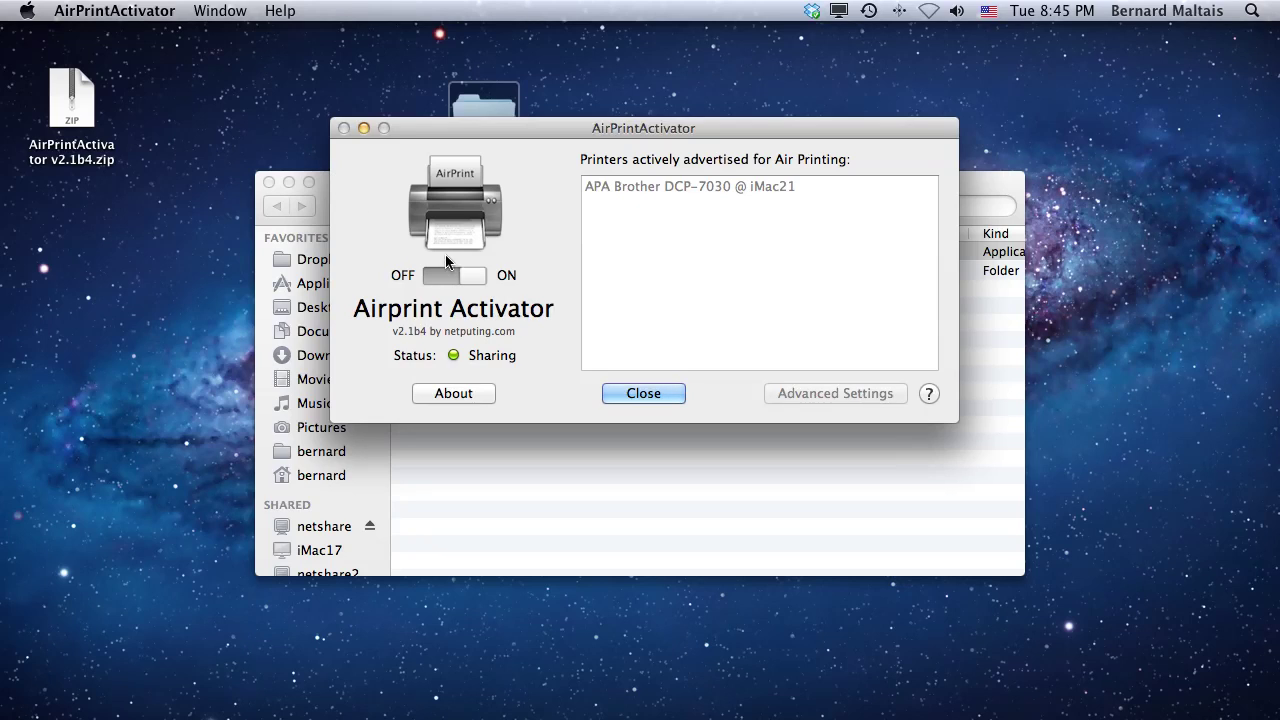
# Switch AirPrint sharing off, set the printer name prefix to BOB, save it and switch sharing on again.
pyautogui.click(443, 279)
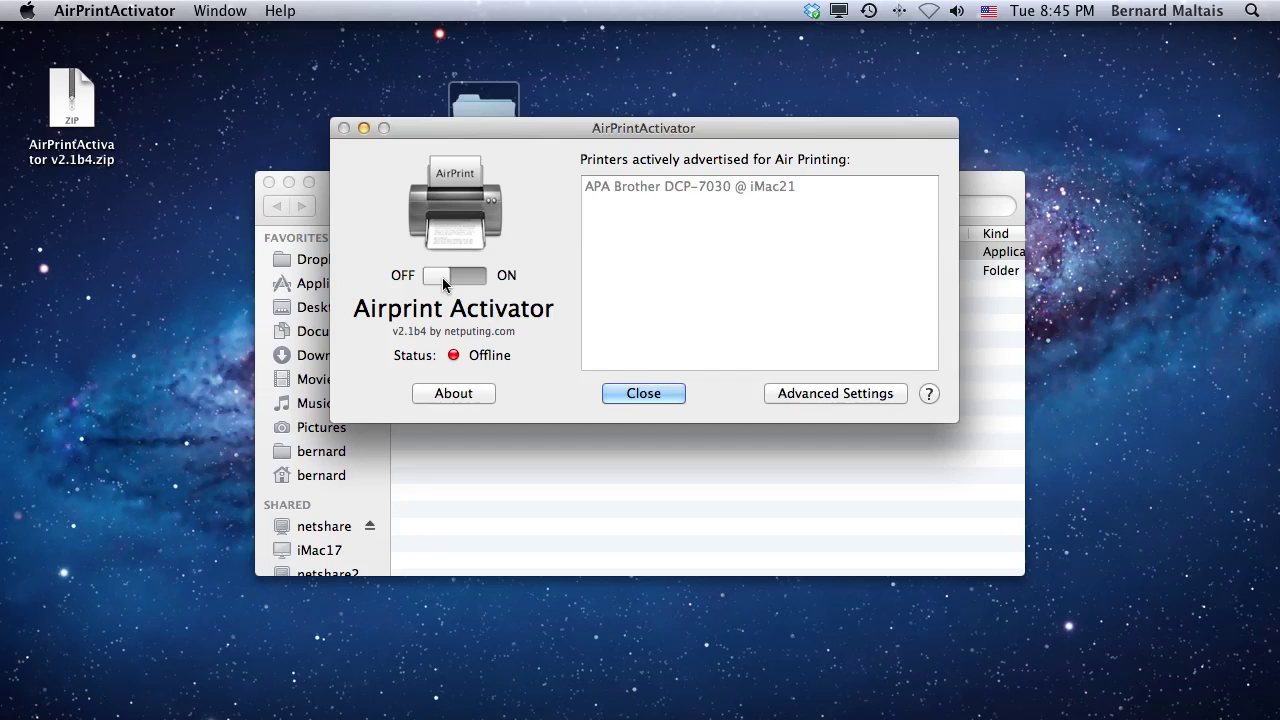
pyautogui.click(835, 395)
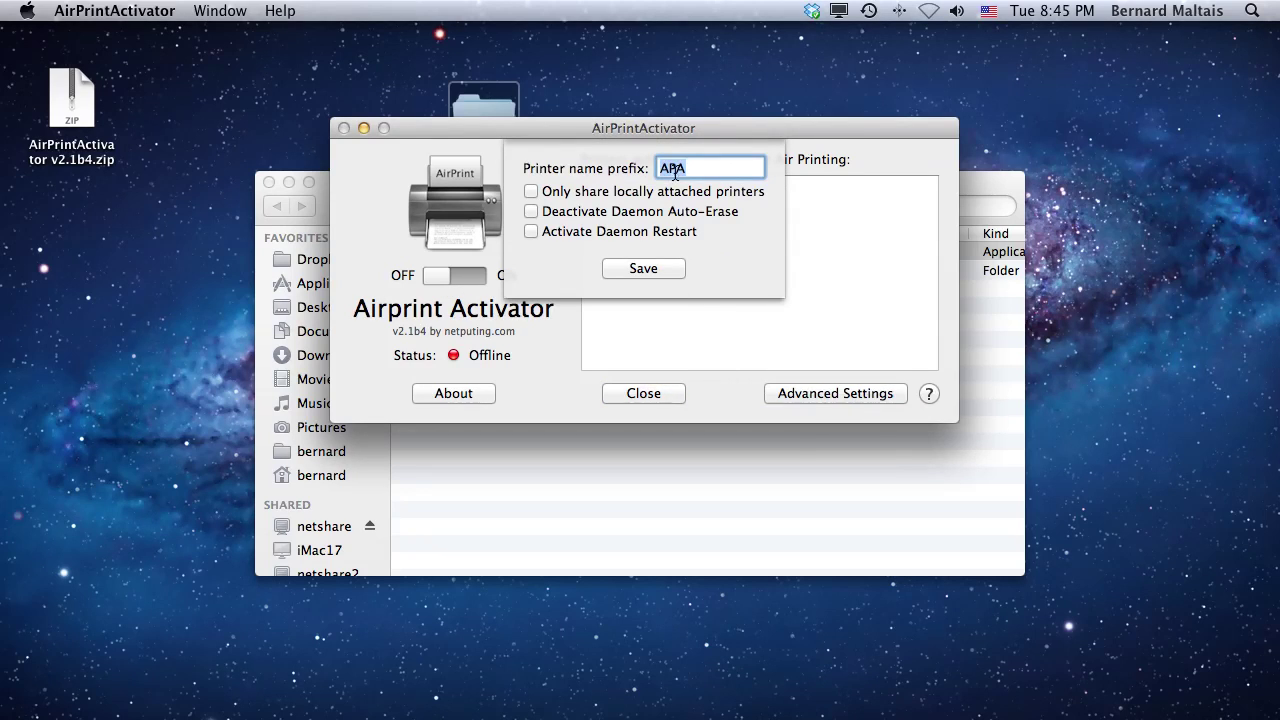
pyautogui.moveTo(704, 169); pyautogui.dragTo(656, 170)
pyautogui.write('BOB')
pyautogui.click(665, 270)
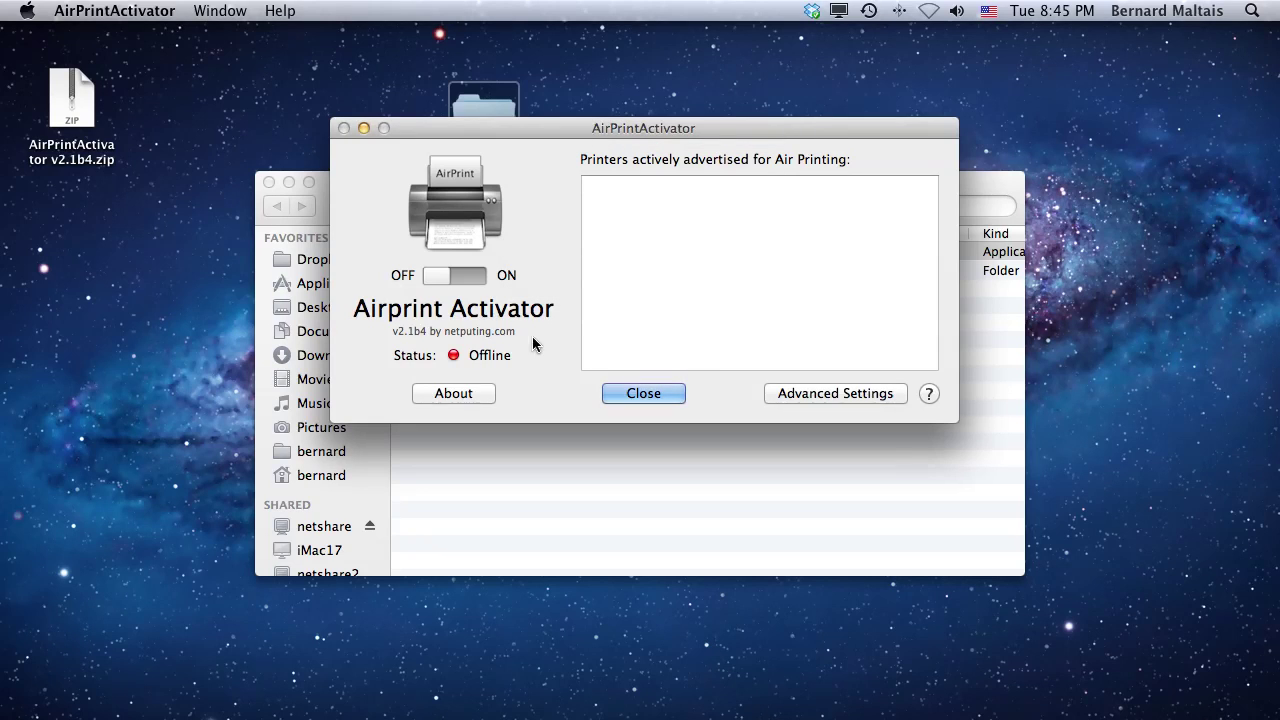
pyautogui.click(481, 277)
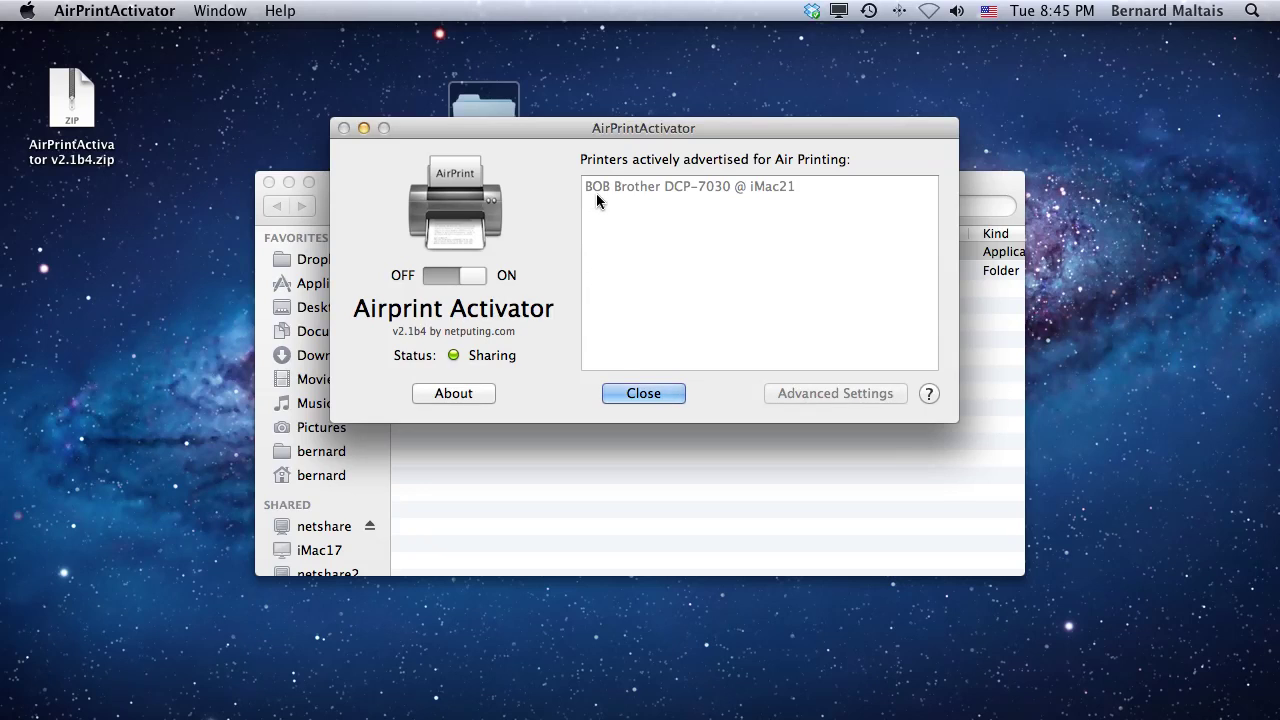
# Switch AirPrint sharing off and set the printer name prefix to APA in the advanced settings.
pyautogui.click(435, 277)
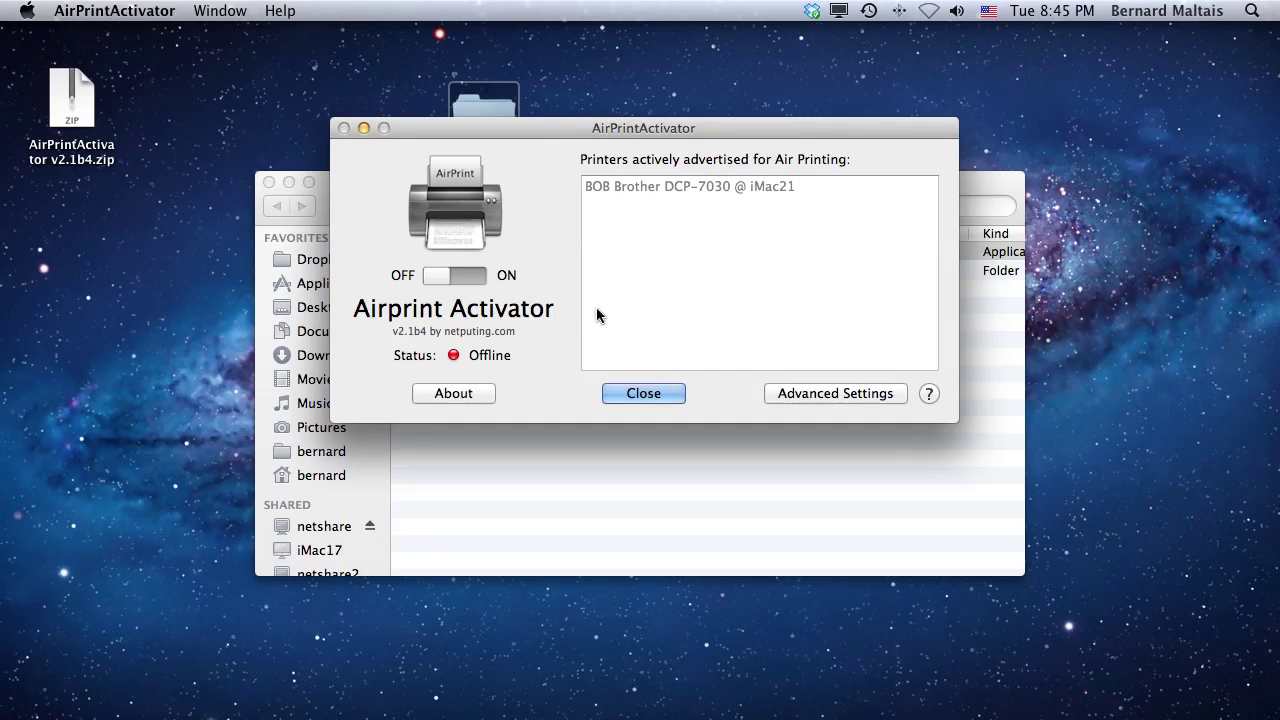
pyautogui.click(868, 396)
pyautogui.click(669, 168)
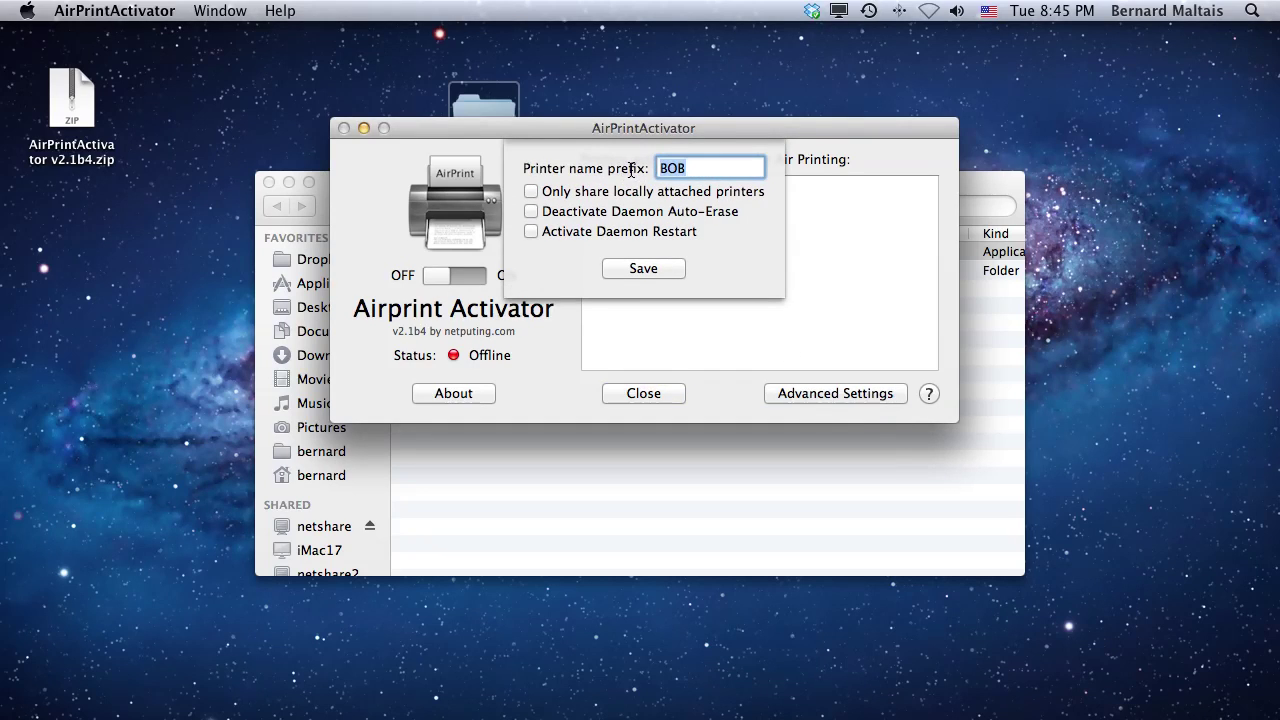
pyautogui.write('APA')
# Try the options for sharing only locally attached printers and activating daemon restart, clearing each one again.
pyautogui.click(532, 191)
pyautogui.click(531, 191)
pyautogui.click(531, 232)
pyautogui.click(531, 231)
# Save the advanced settings and switch AirPrint sharing back on.
pyautogui.click(631, 268)
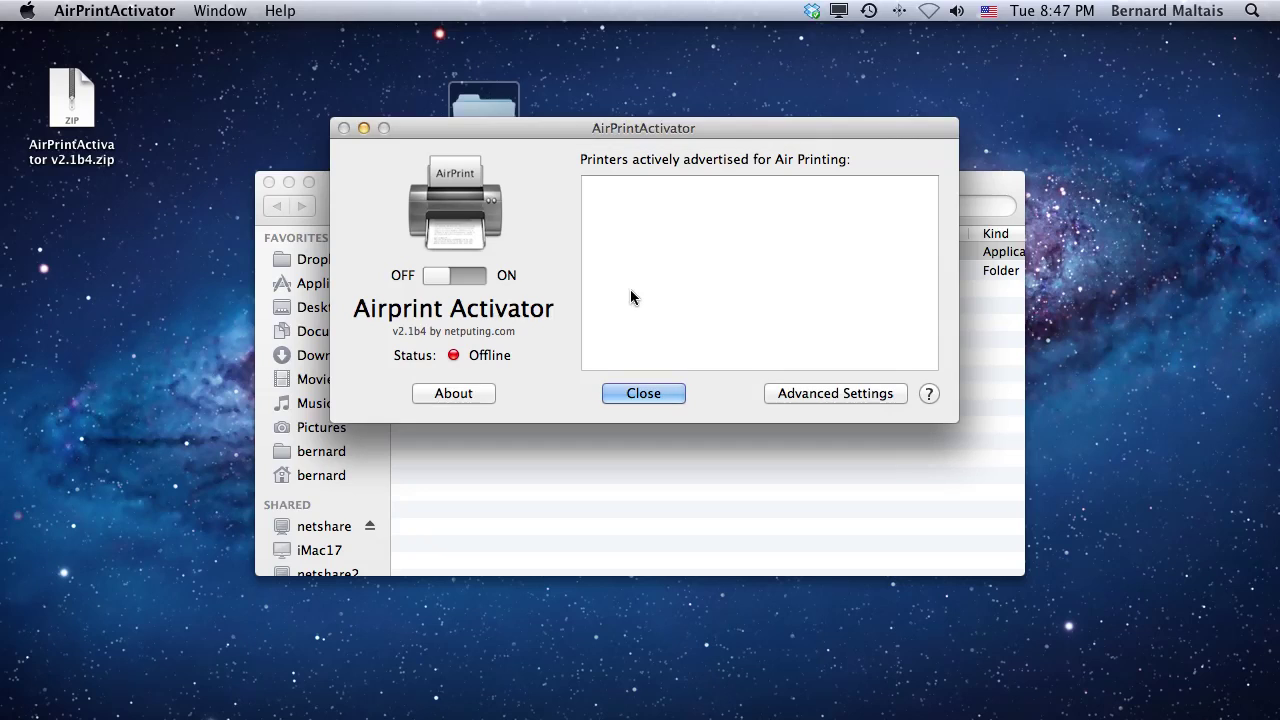
pyautogui.click(483, 283)
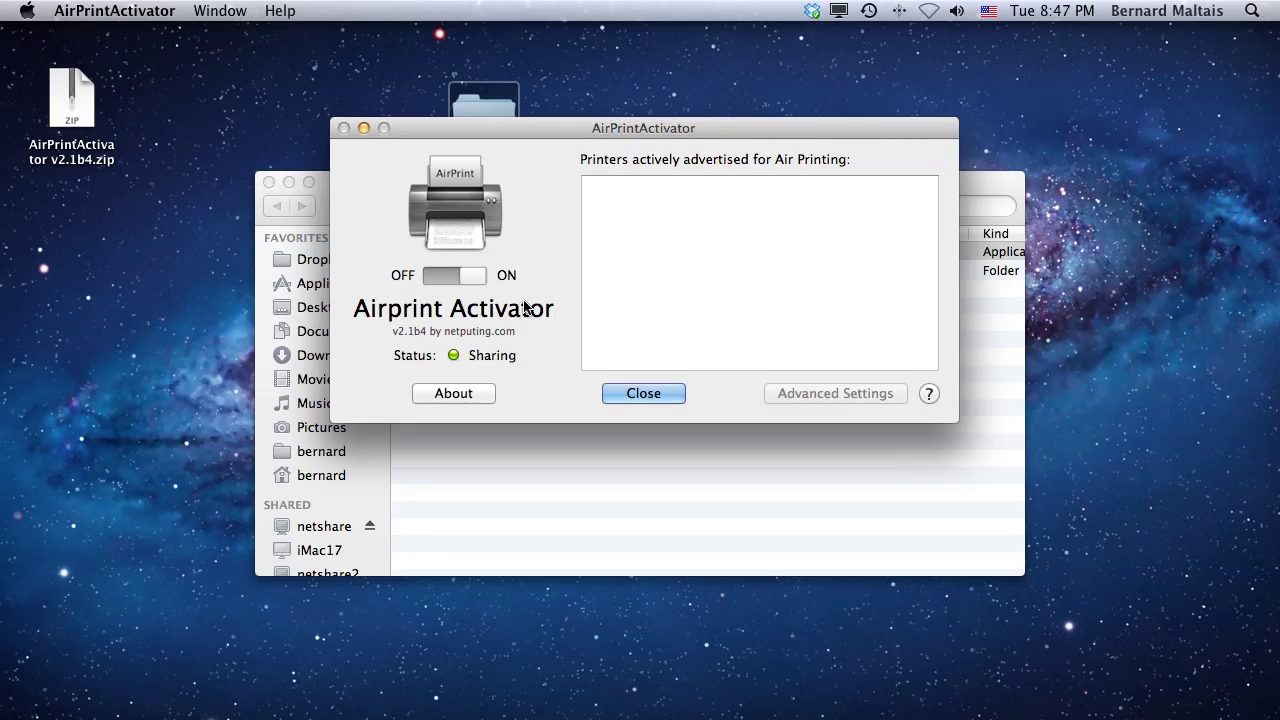